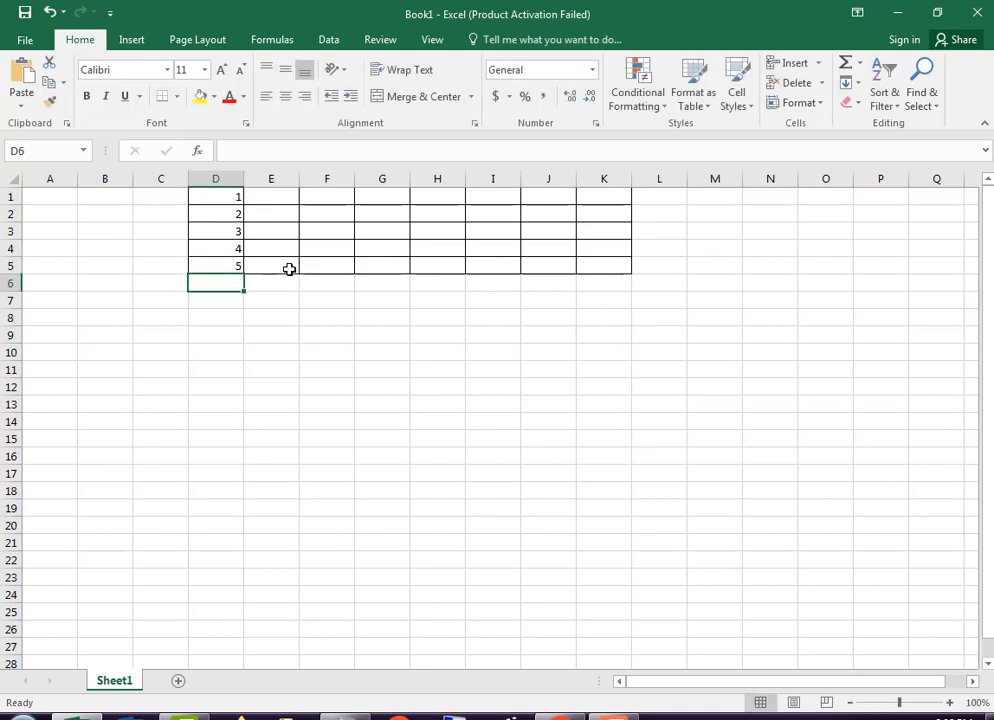
Enter 6 in D6 and the two words of the channel name in D7 and D8
{"action": "type", "text": "6"}
{"action": "key", "text": "Return"}
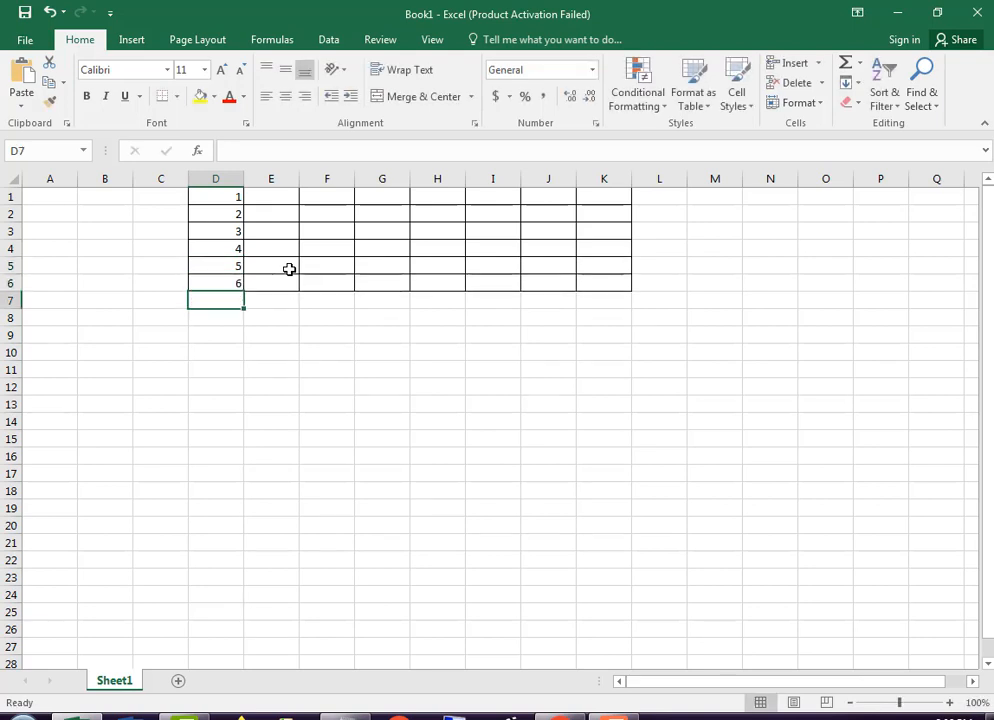
{"action": "type", "text": "Putul"}
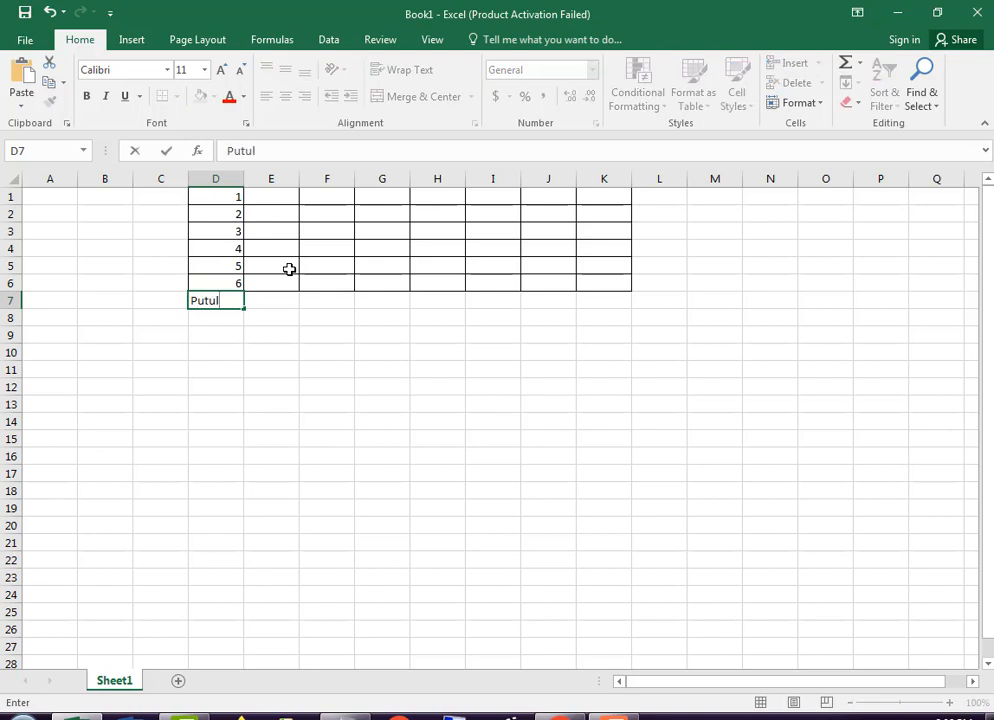
{"action": "key", "text": "Return"}
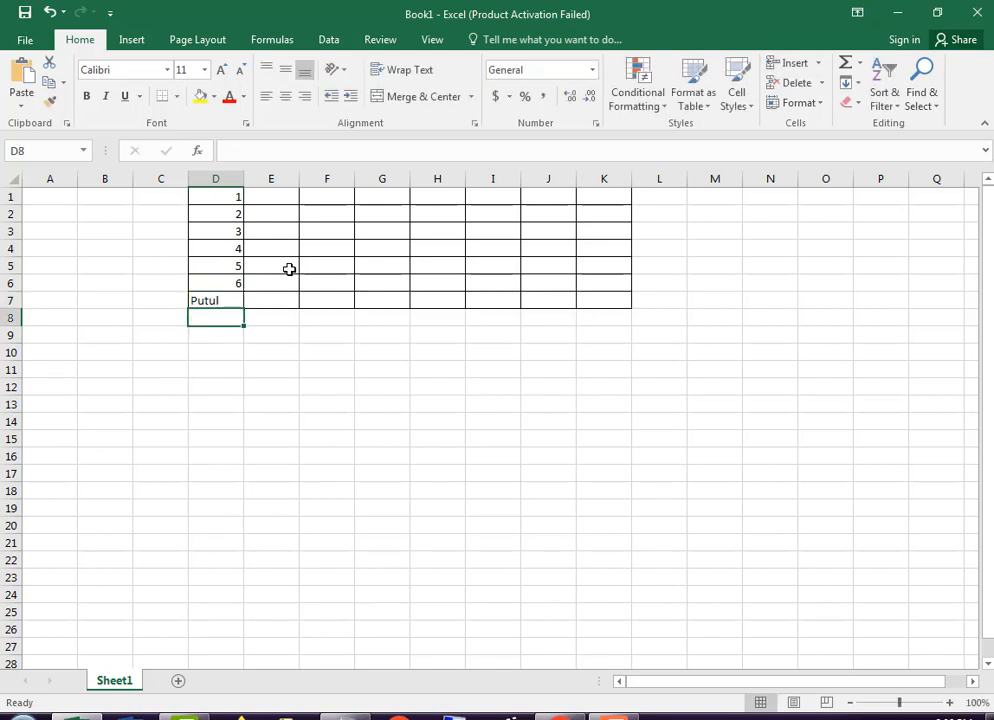
{"action": "type", "text": "Tech"}
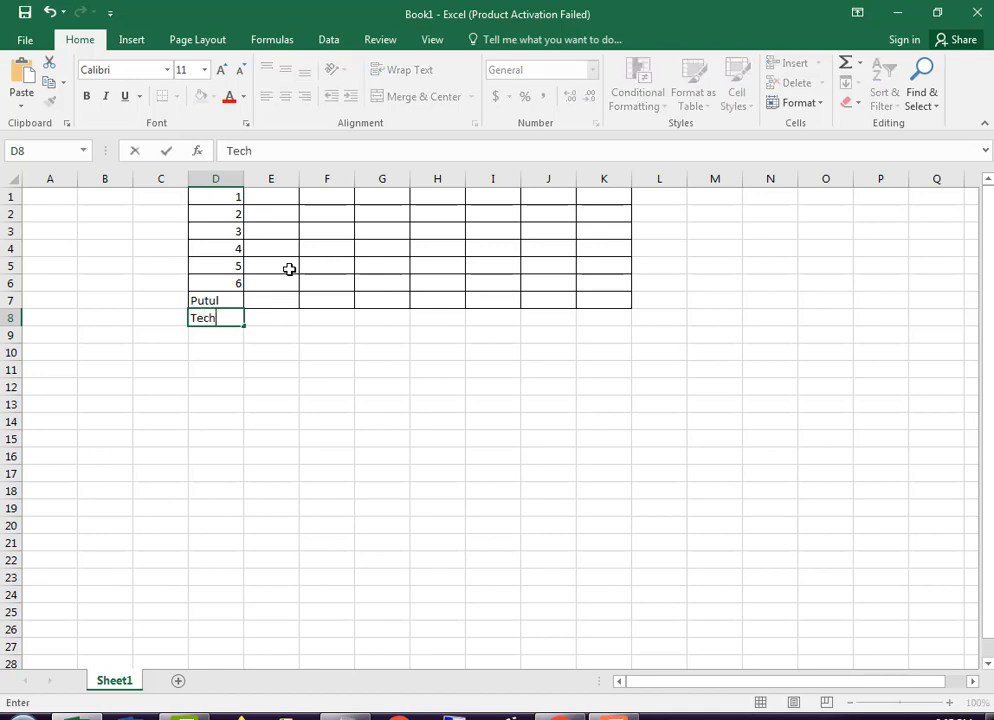
{"action": "key", "text": "Return"}
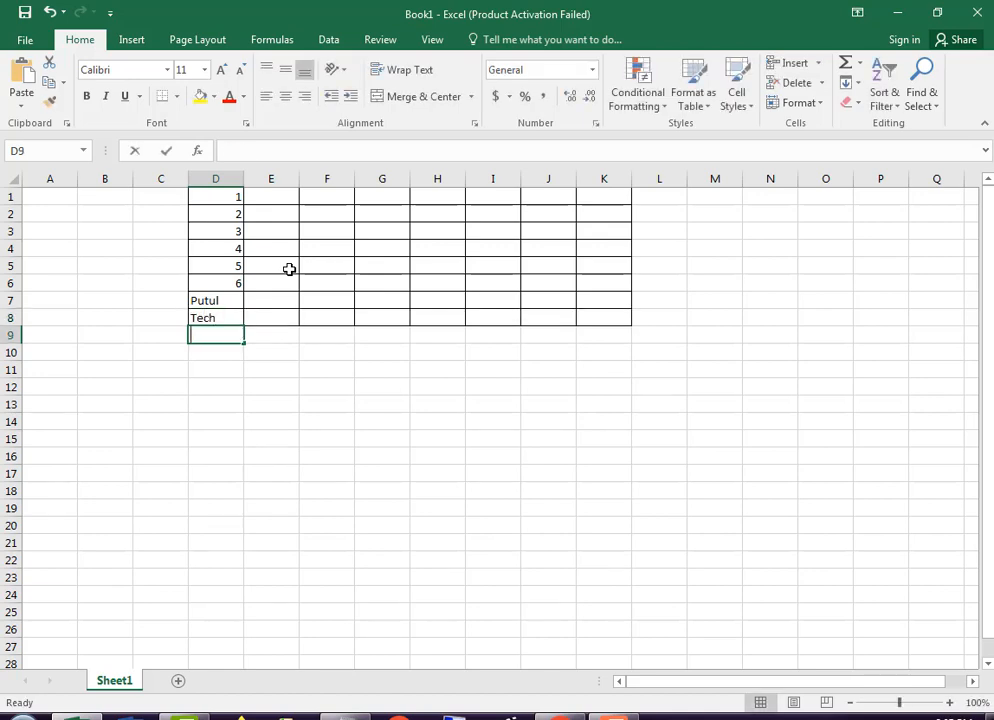
Enter 1, 12 and 124 in cells D9 to D11
{"action": "type", "text": "1"}
{"action": "key", "text": "Return"}
{"action": "type", "text": "12"}
{"action": "key", "text": "Return"}
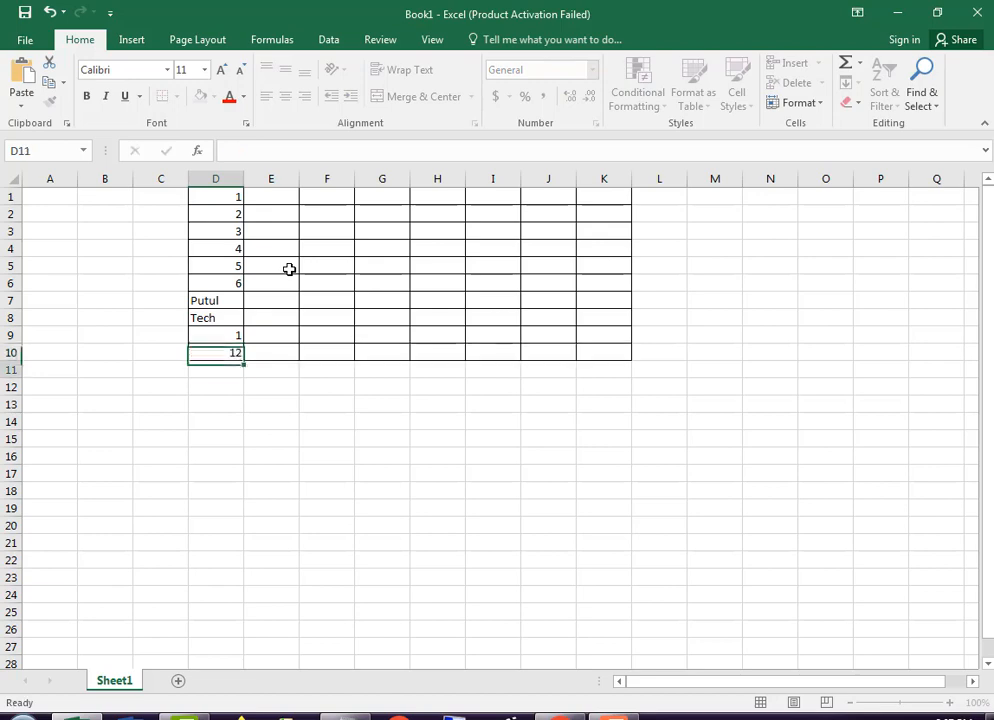
{"action": "type", "text": "124"}
{"action": "key", "text": "Return"}
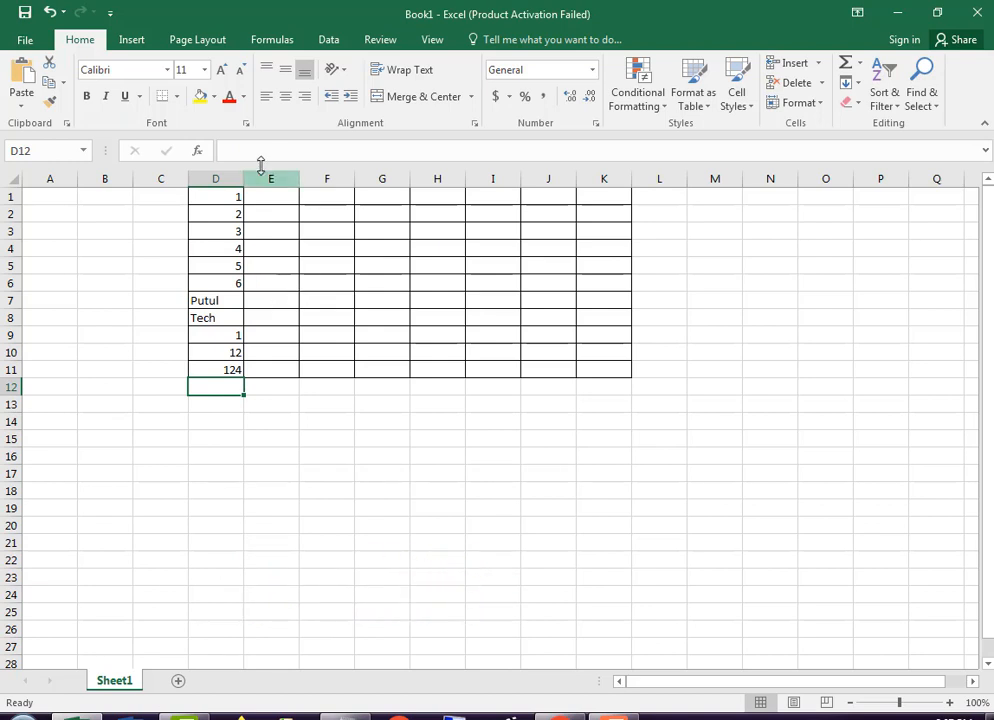
Delete columns D to K together with their data and borders
{"action": "left_click_drag", "start_coordinate": [215, 178], "coordinate": [603, 178]}
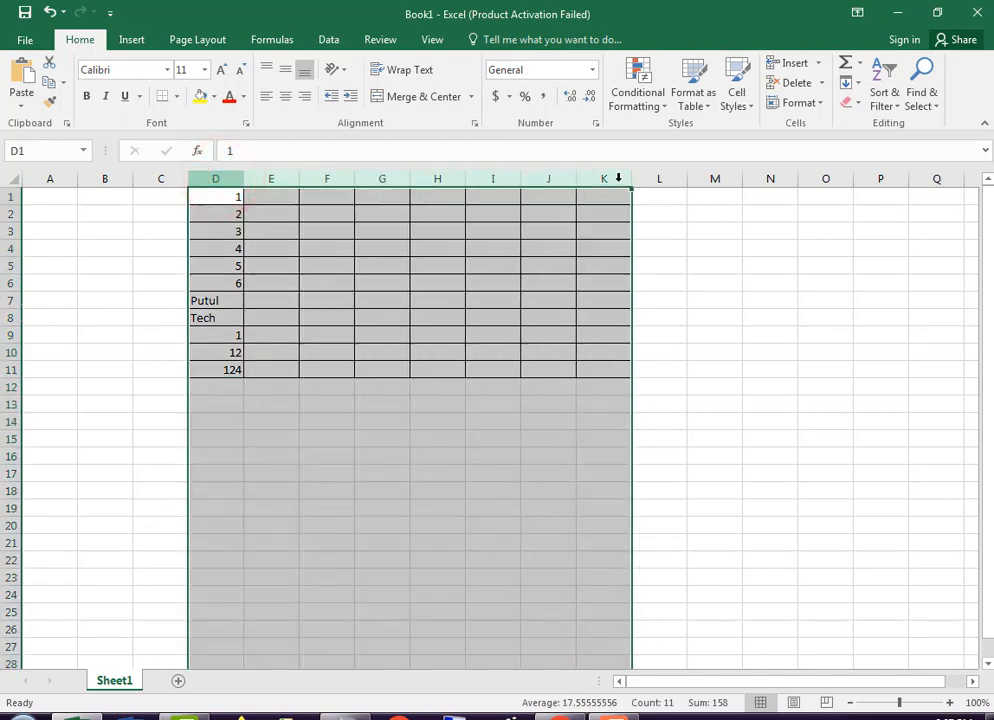
{"action": "right_click", "coordinate": [615, 181]}
{"action": "left_click", "coordinate": [667, 324]}
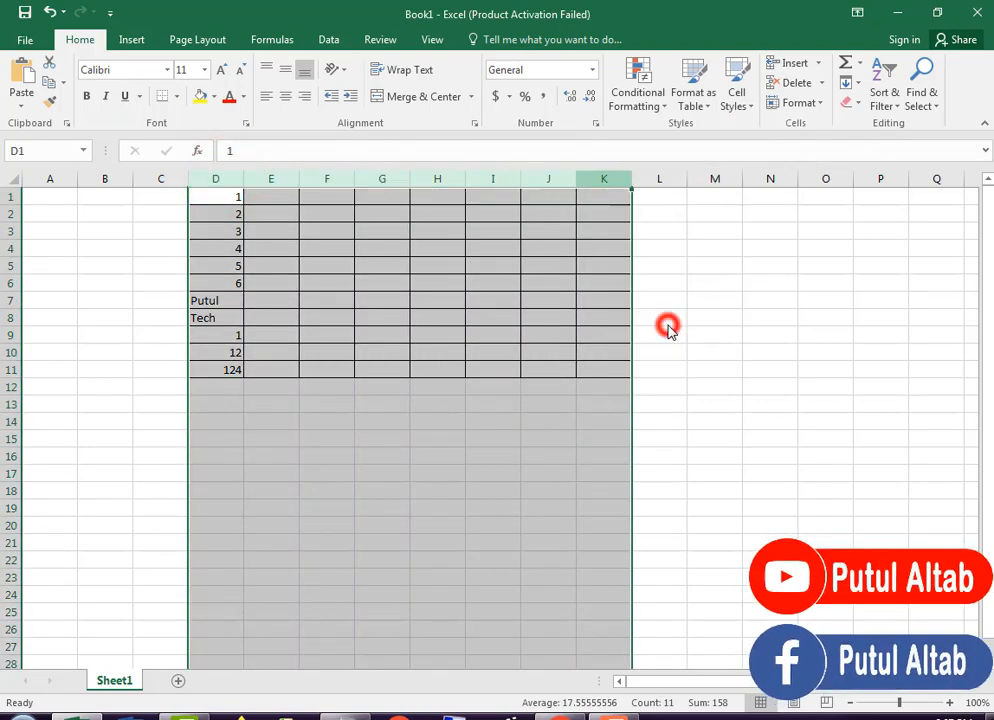
{"action": "left_click", "coordinate": [326, 286]}
Start a new conditional formatting rule for columns D to L that uses a formula to determine which cells to format
{"action": "left_click_drag", "start_coordinate": [227, 184], "coordinate": [574, 196]}
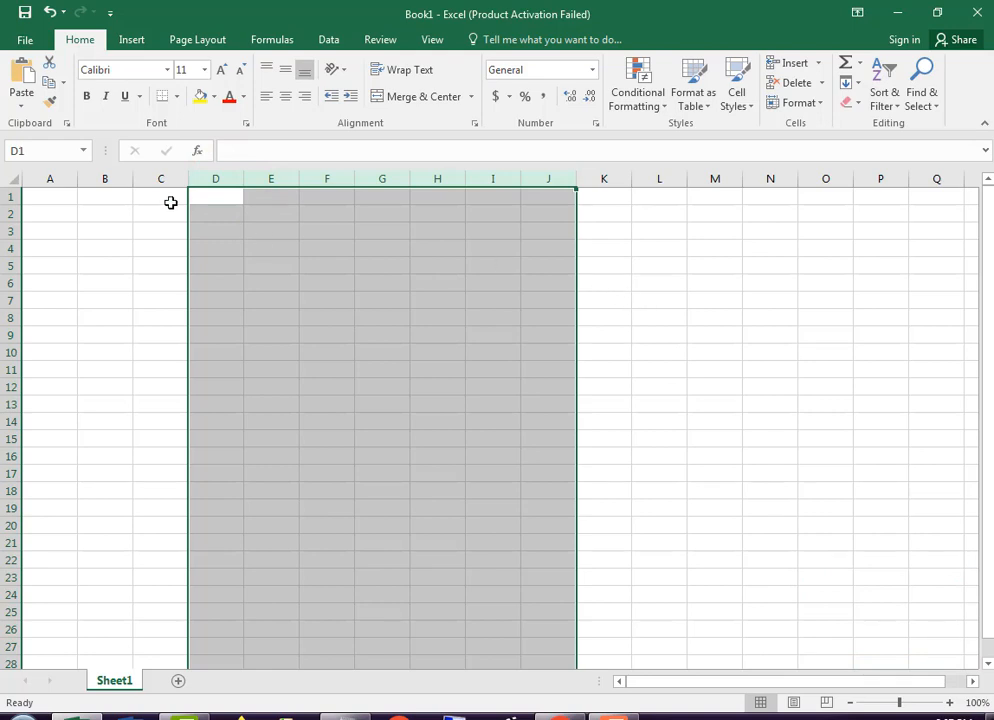
{"action": "left_click_drag", "start_coordinate": [216, 180], "coordinate": [657, 197]}
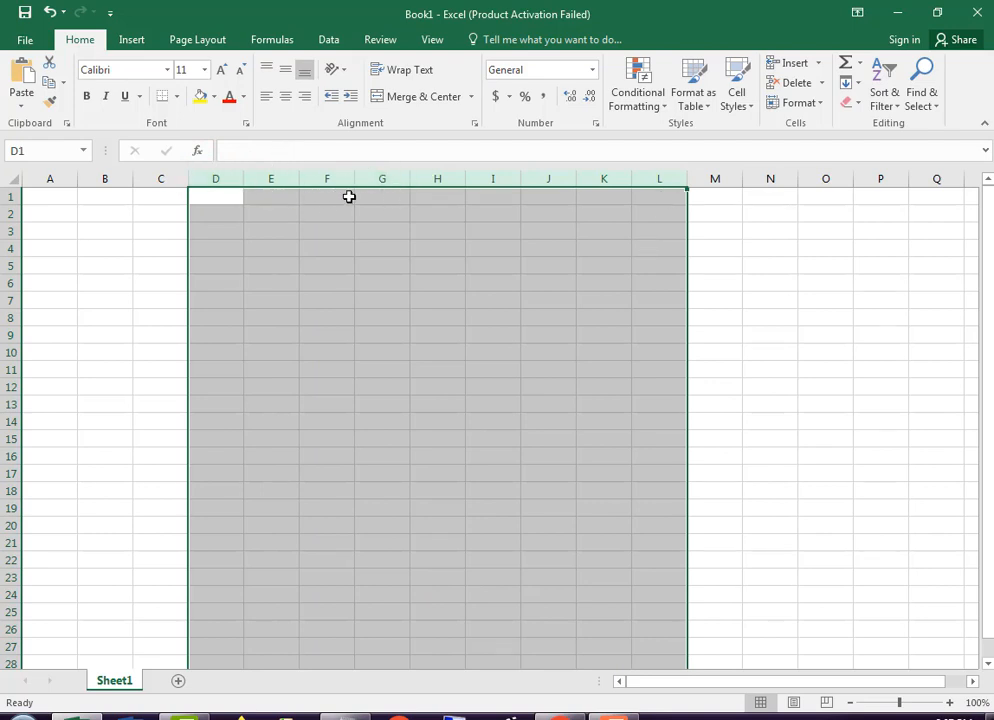
{"action": "left_click", "coordinate": [659, 106]}
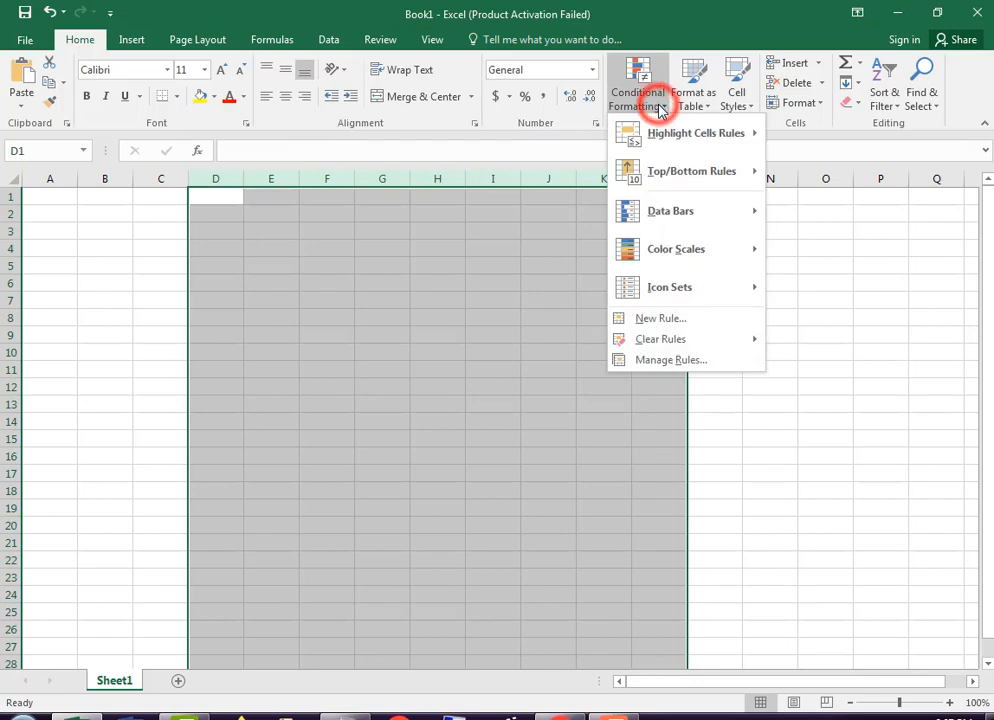
{"action": "left_click", "coordinate": [701, 325]}
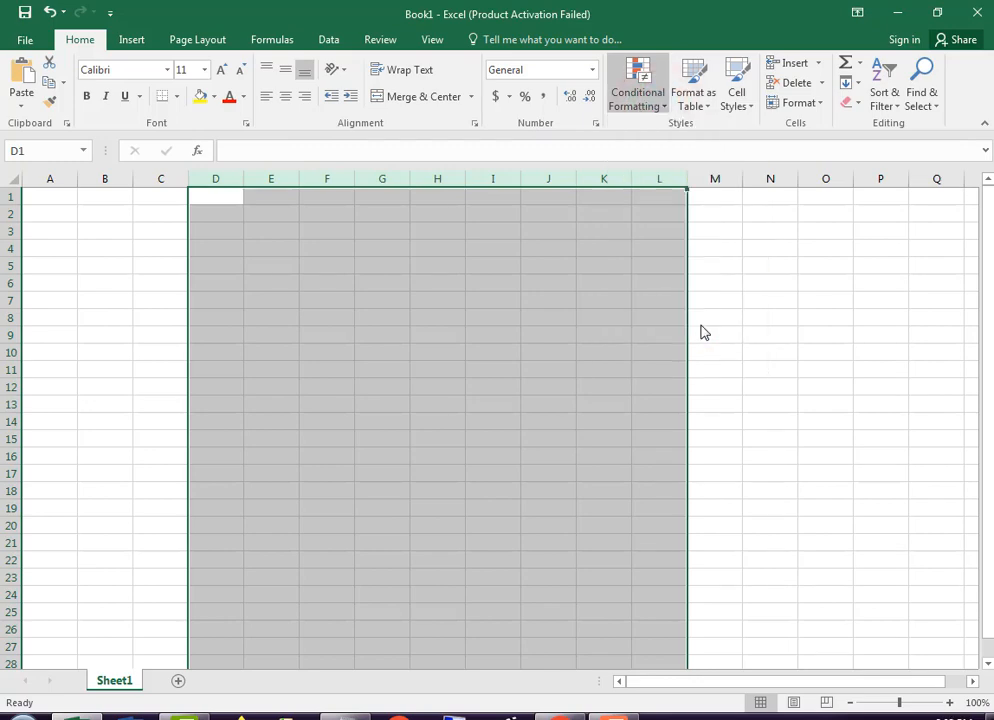
{"action": "left_click_drag", "start_coordinate": [401, 293], "coordinate": [626, 220]}
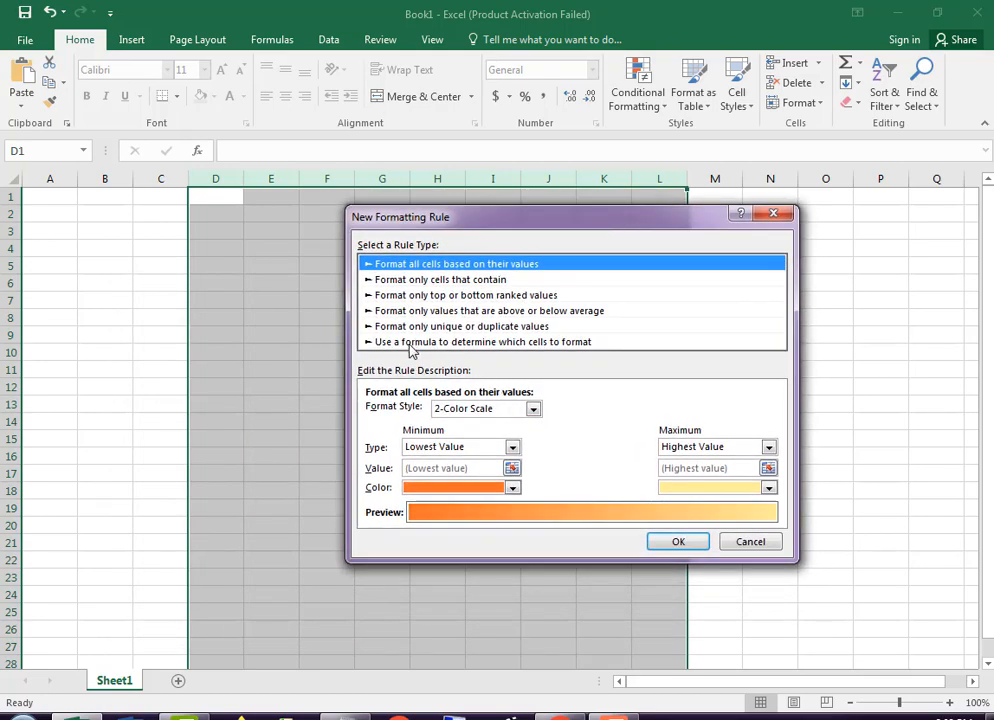
{"action": "left_click", "coordinate": [518, 342]}
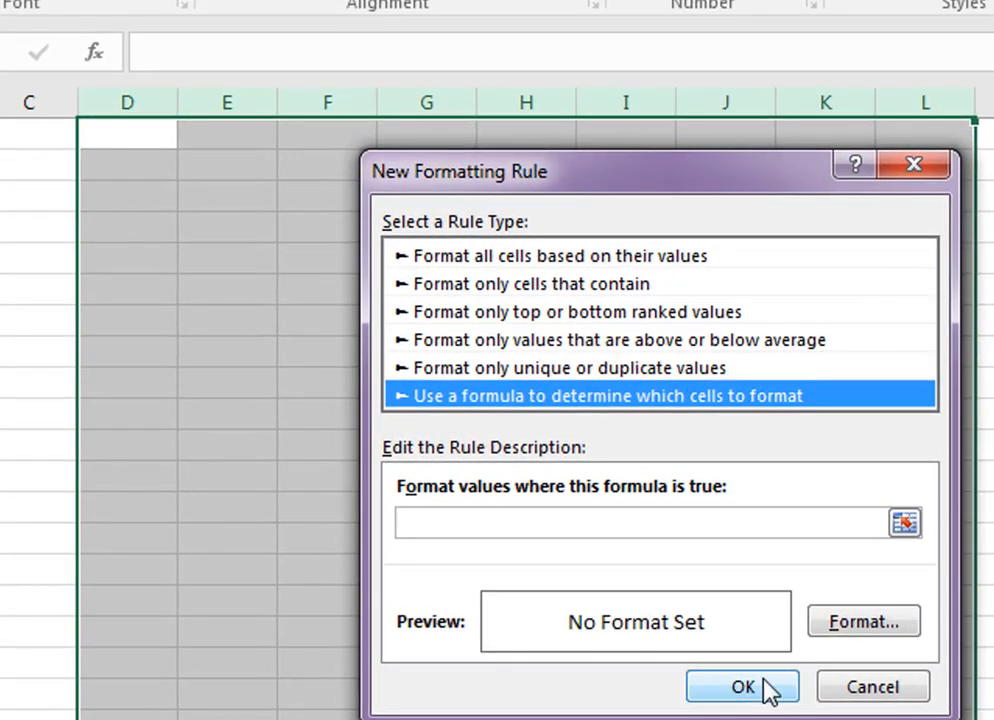
Enter the rule formula =$D1<>"" with the column absolute and the row relative
{"action": "left_click", "coordinate": [605, 521]}
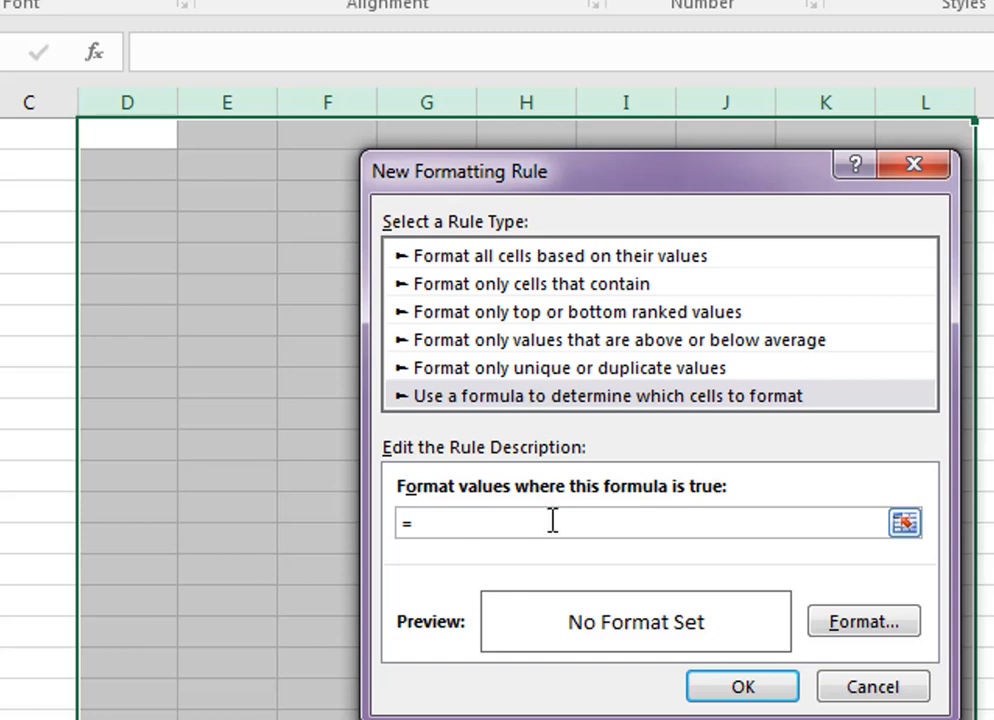
{"action": "left_click", "coordinate": [141, 134]}
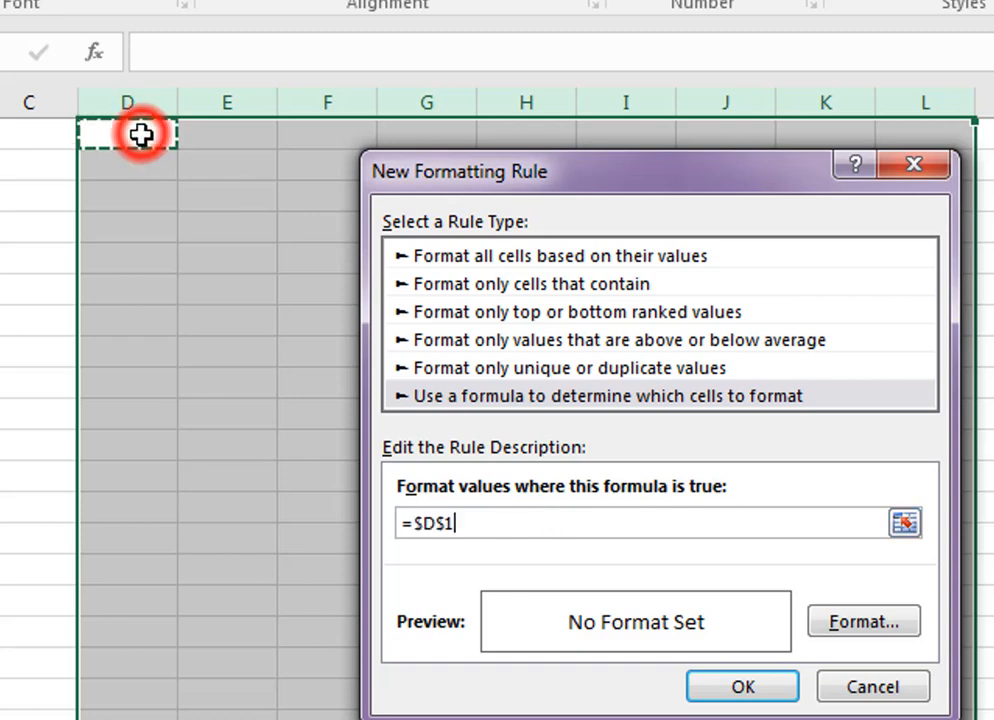
{"action": "left_click", "coordinate": [446, 523]}
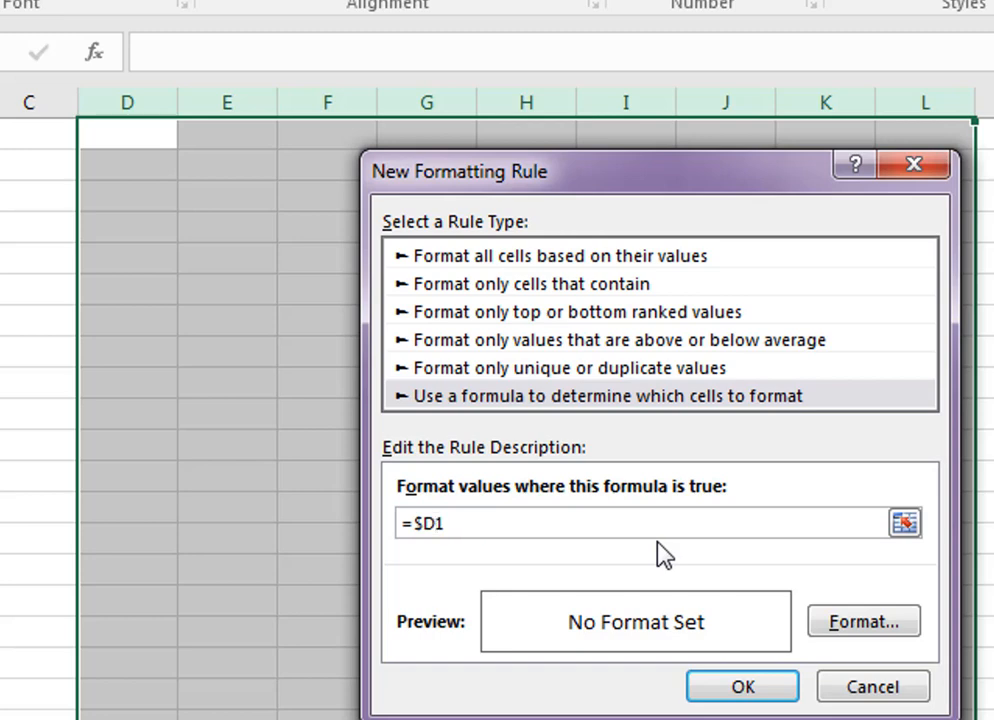
{"action": "left_click", "coordinate": [540, 521]}
{"action": "type", "text": "<>"}
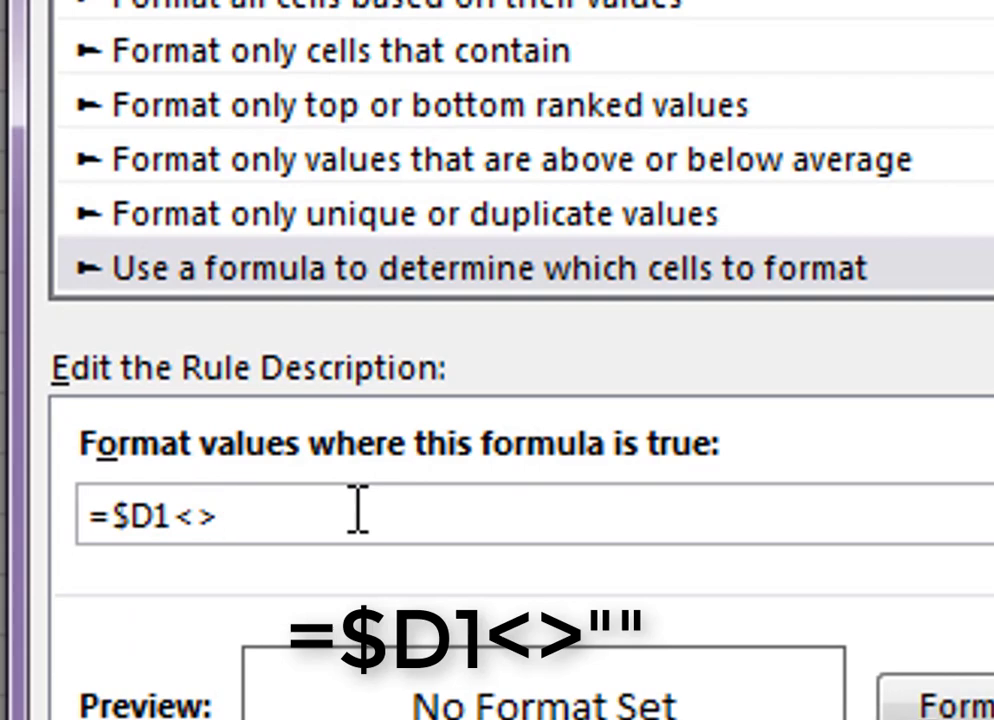
{"action": "type", "text": "\"\""}
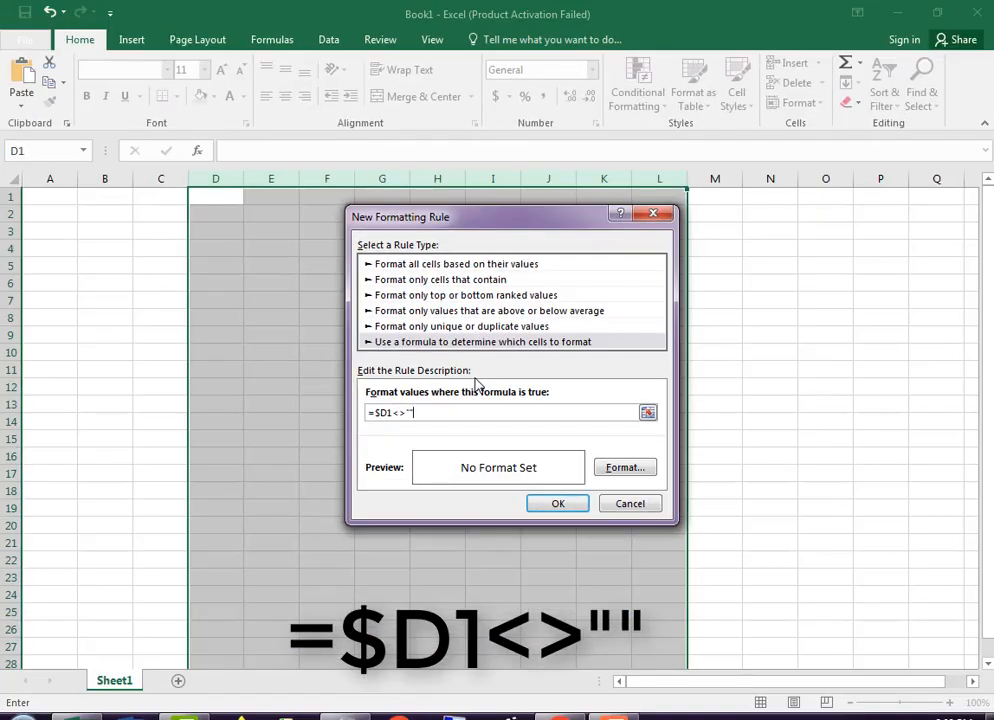
Add a solid outline border to the rule's cell format
{"action": "left_click", "coordinate": [622, 468]}
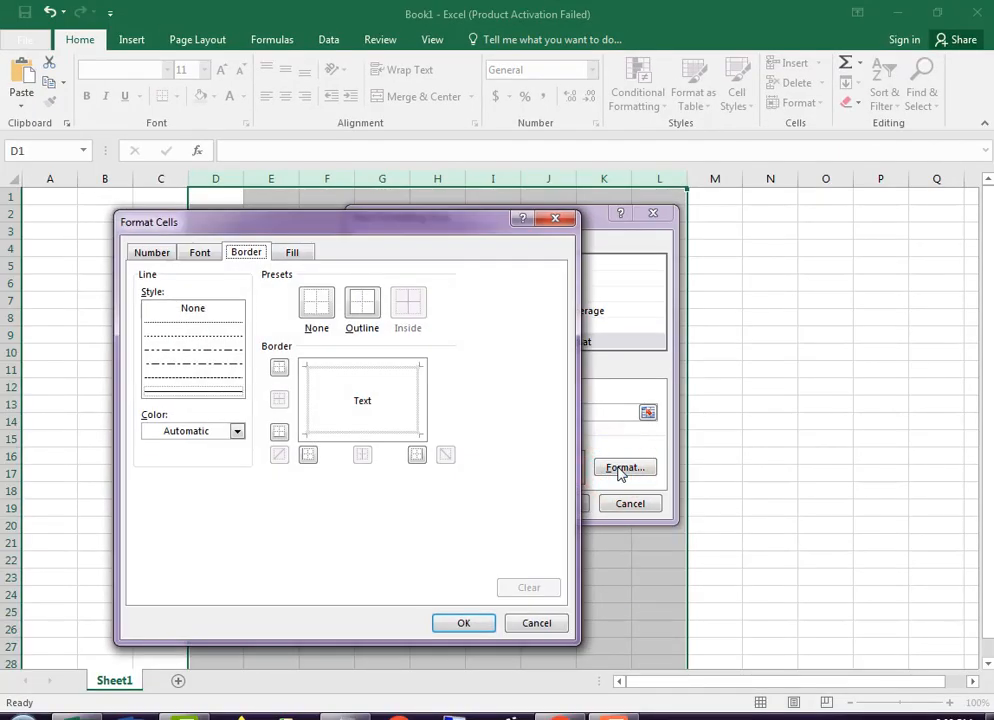
{"action": "left_click", "coordinate": [252, 256]}
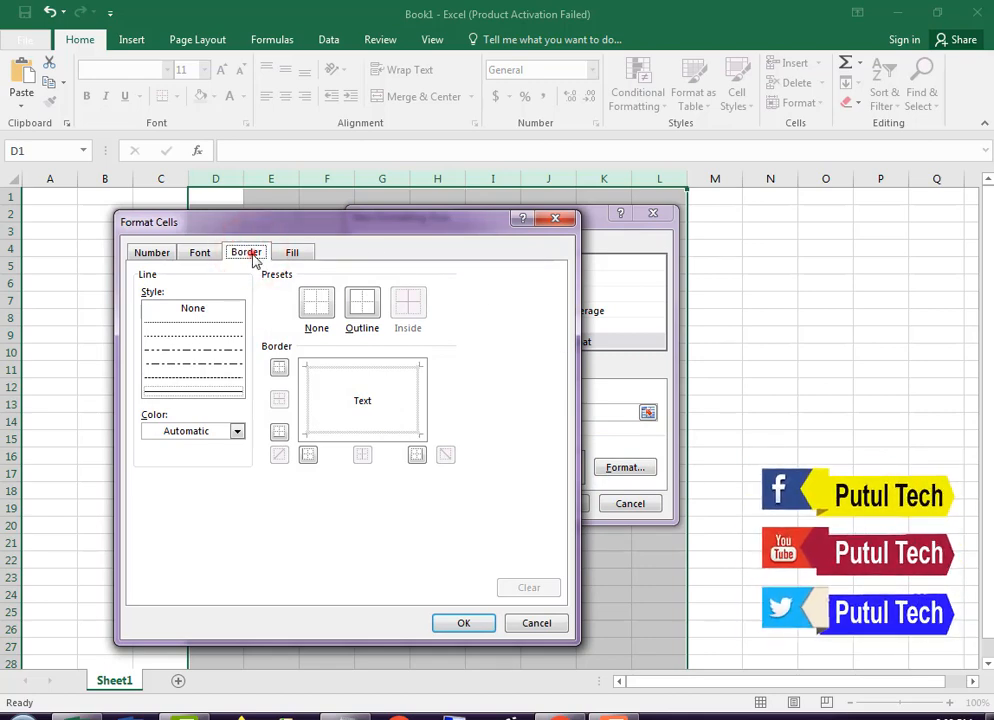
{"action": "left_click", "coordinate": [250, 255]}
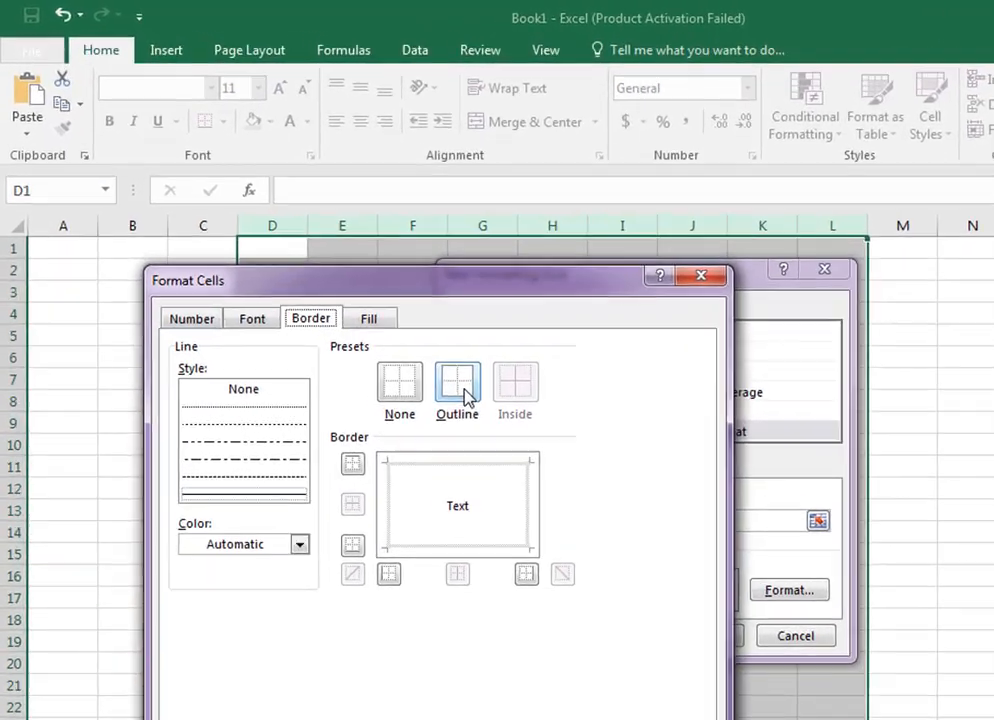
{"action": "left_click", "coordinate": [365, 308]}
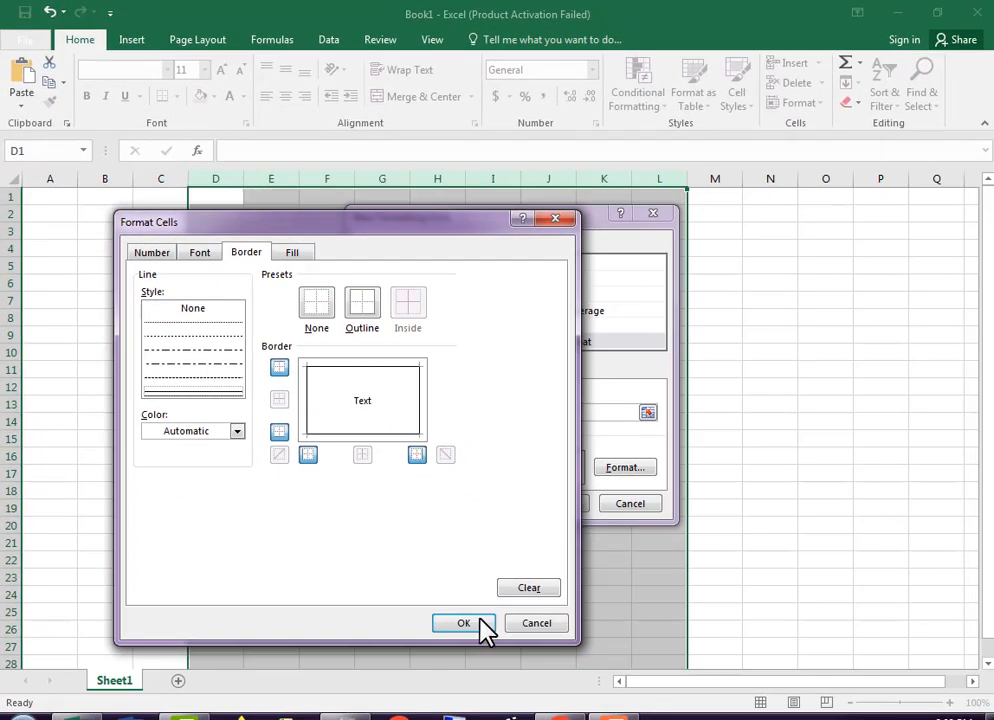
Set the background fill of the rule's cell format to light green
{"action": "left_click_drag", "start_coordinate": [443, 225], "coordinate": [706, 268]}
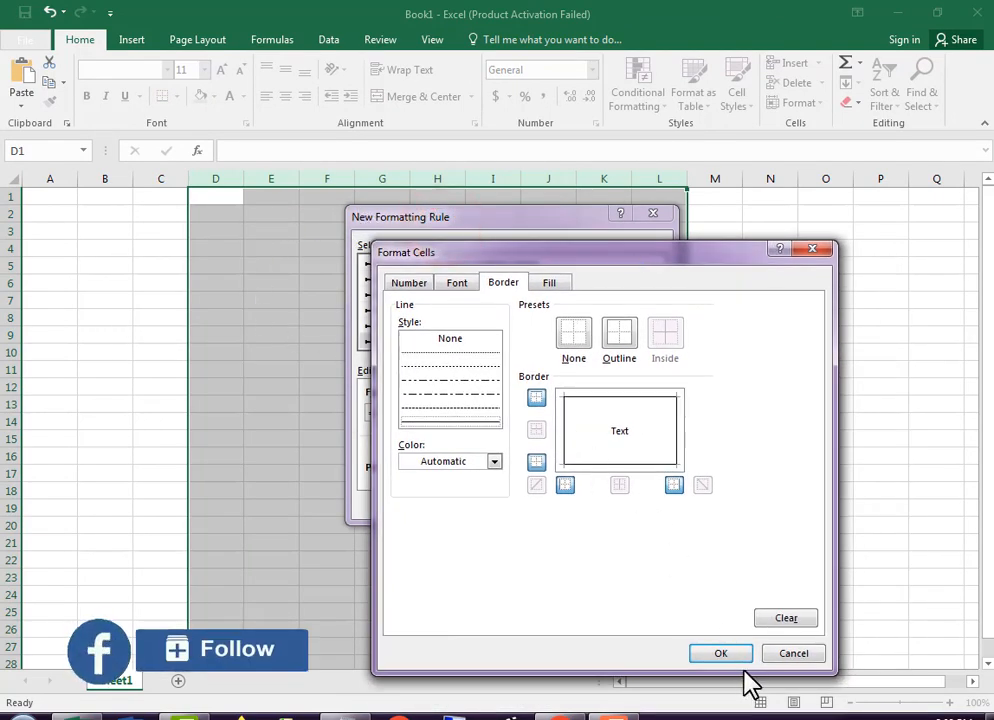
{"action": "left_click", "coordinate": [551, 284]}
{"action": "left_click", "coordinate": [484, 399]}
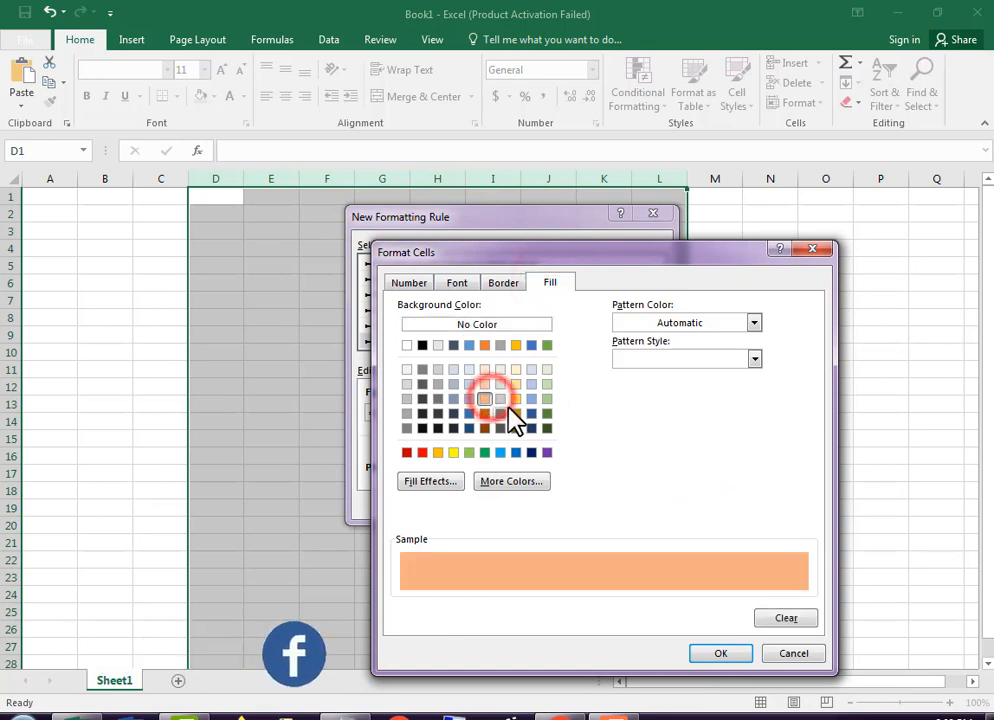
{"action": "left_click", "coordinate": [501, 287]}
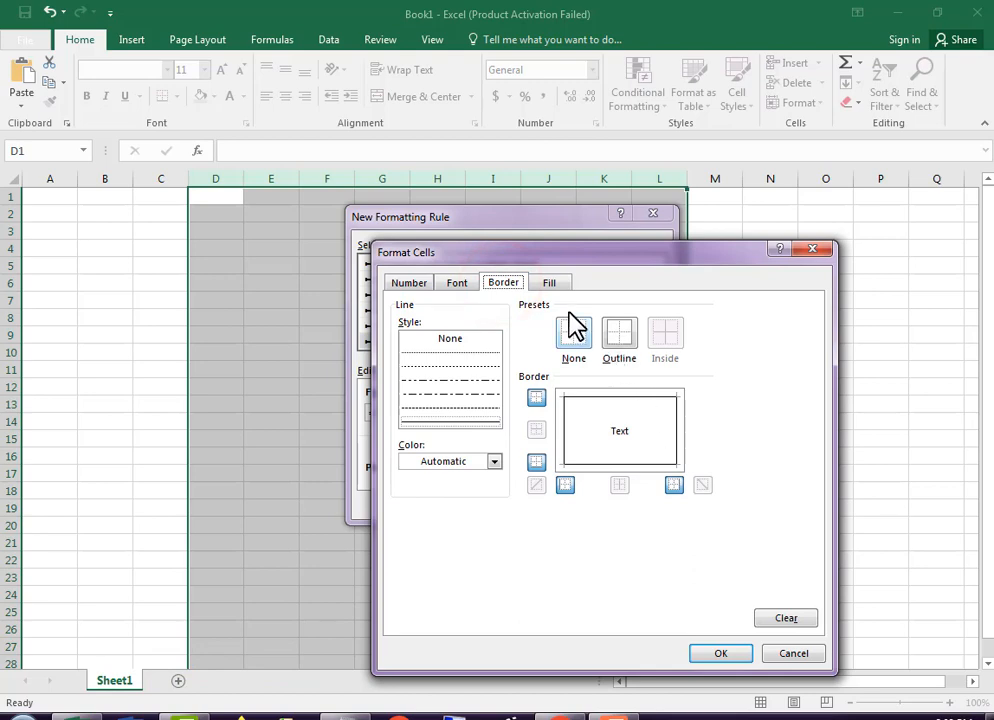
{"action": "left_click", "coordinate": [551, 283]}
{"action": "left_click", "coordinate": [547, 397]}
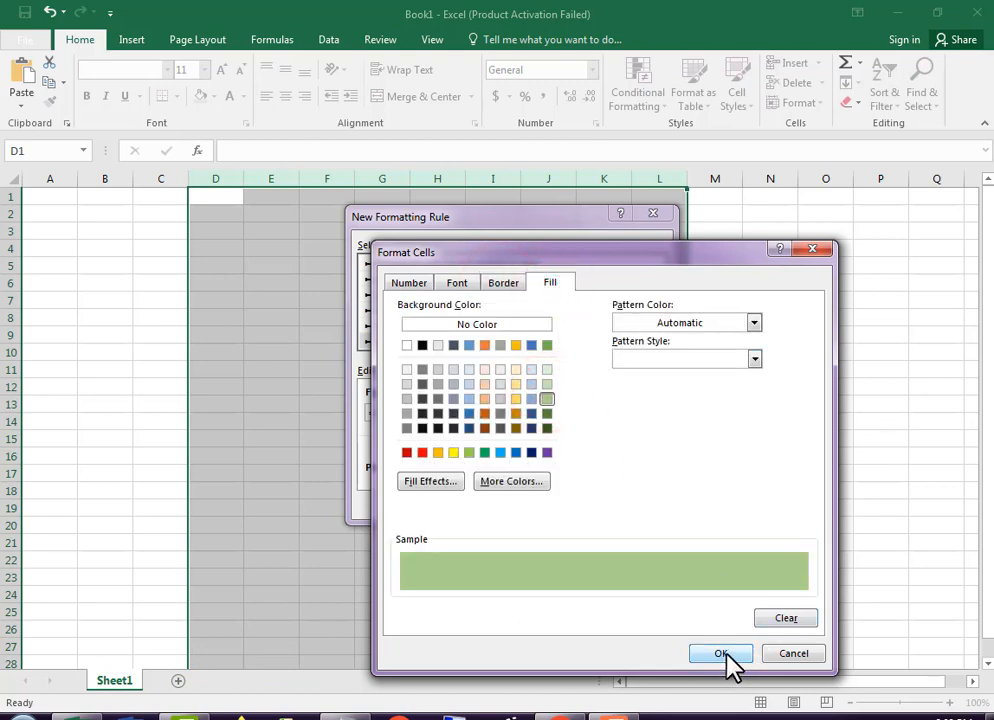
Recheck the outline border preset, accept the cell format and create the conditional formatting rule
{"action": "left_click", "coordinate": [504, 283]}
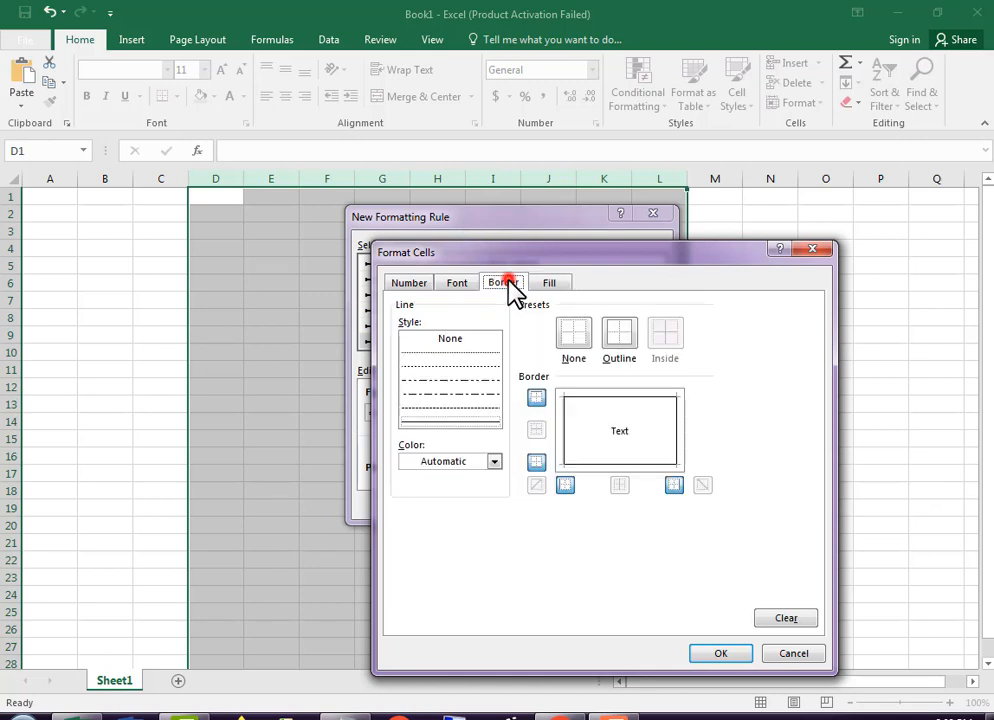
{"action": "left_click", "coordinate": [614, 342]}
{"action": "left_click", "coordinate": [731, 655]}
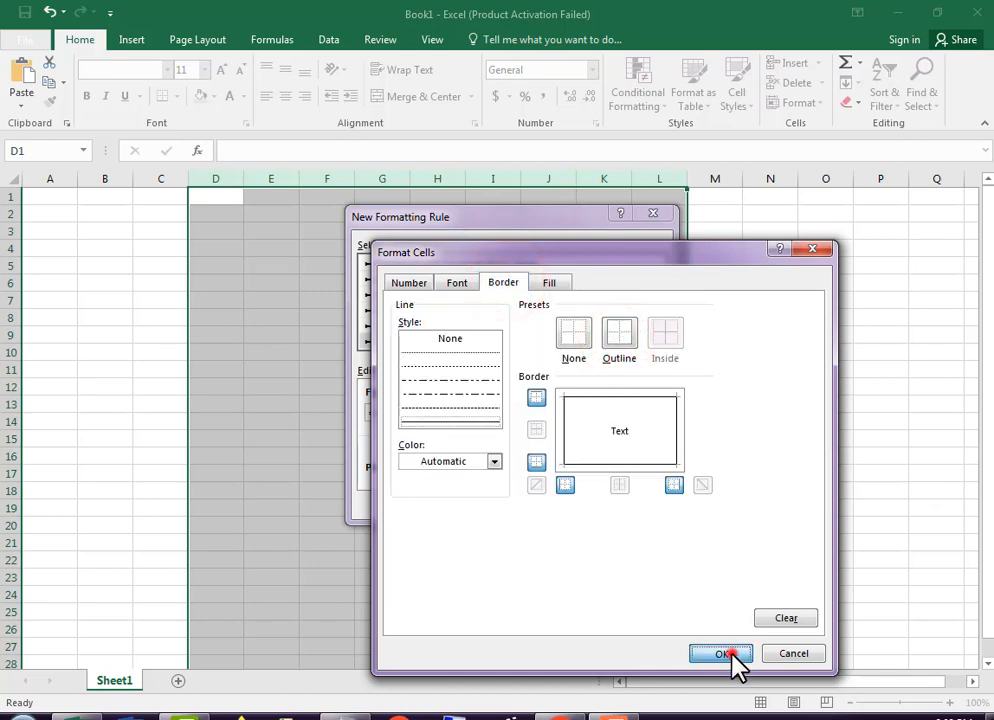
{"action": "left_click", "coordinate": [563, 503]}
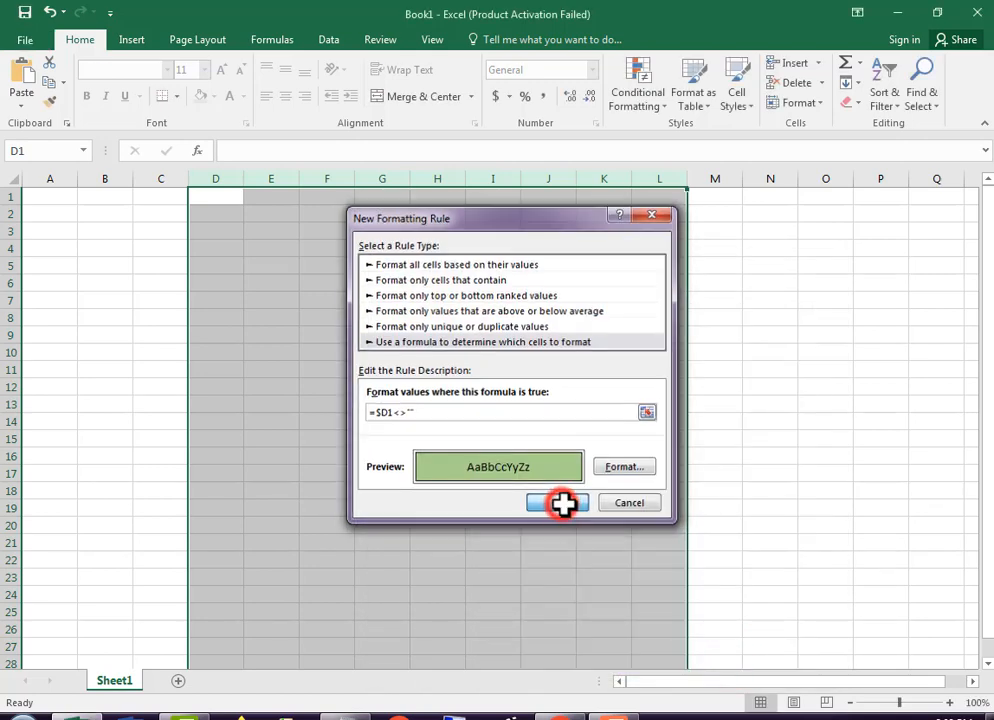
Test the rule by entering 1, 2 and 2 in cells D1 to D3
{"action": "left_click", "coordinate": [221, 198]}
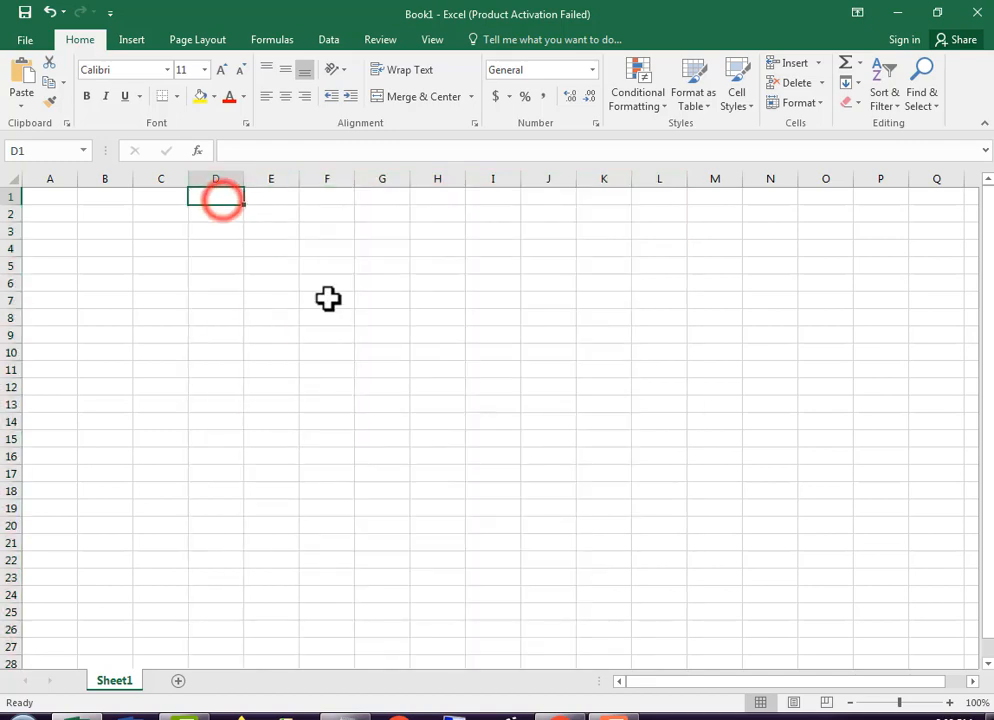
{"action": "type", "text": "1"}
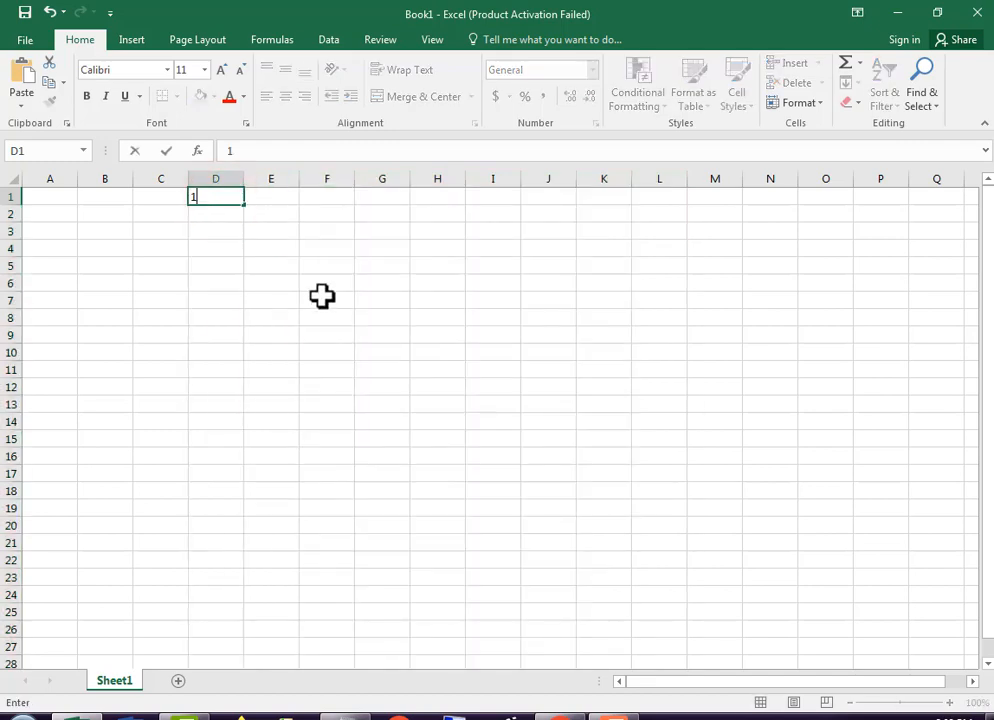
{"action": "key", "text": "Return"}
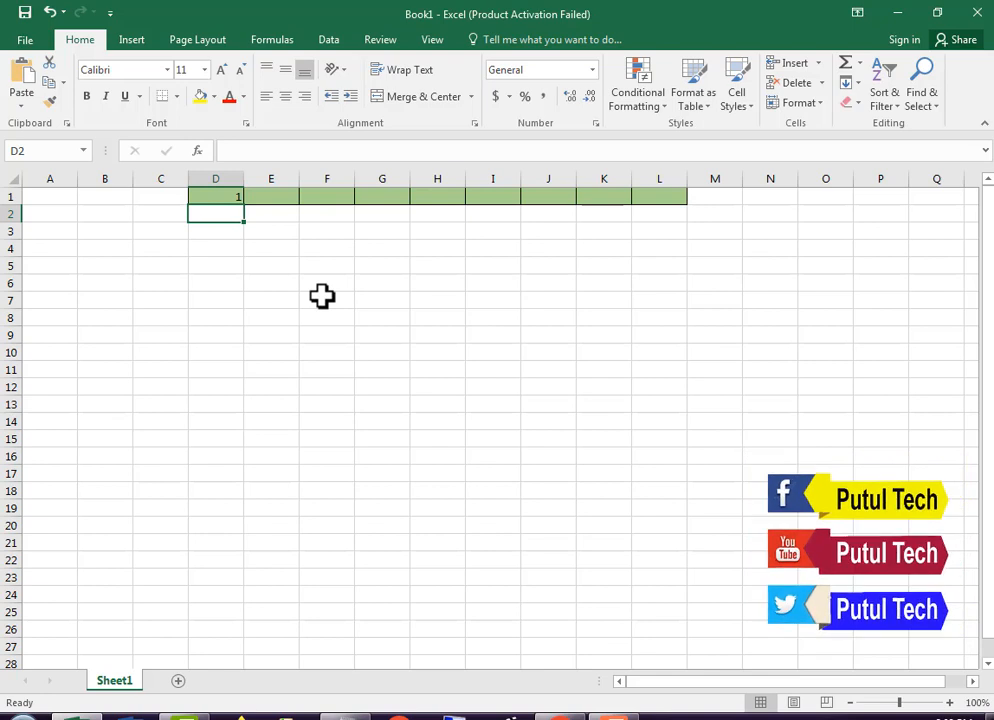
{"action": "type", "text": "2"}
{"action": "key", "text": "Return"}
{"action": "type", "text": "2"}
{"action": "key", "text": "Return"}
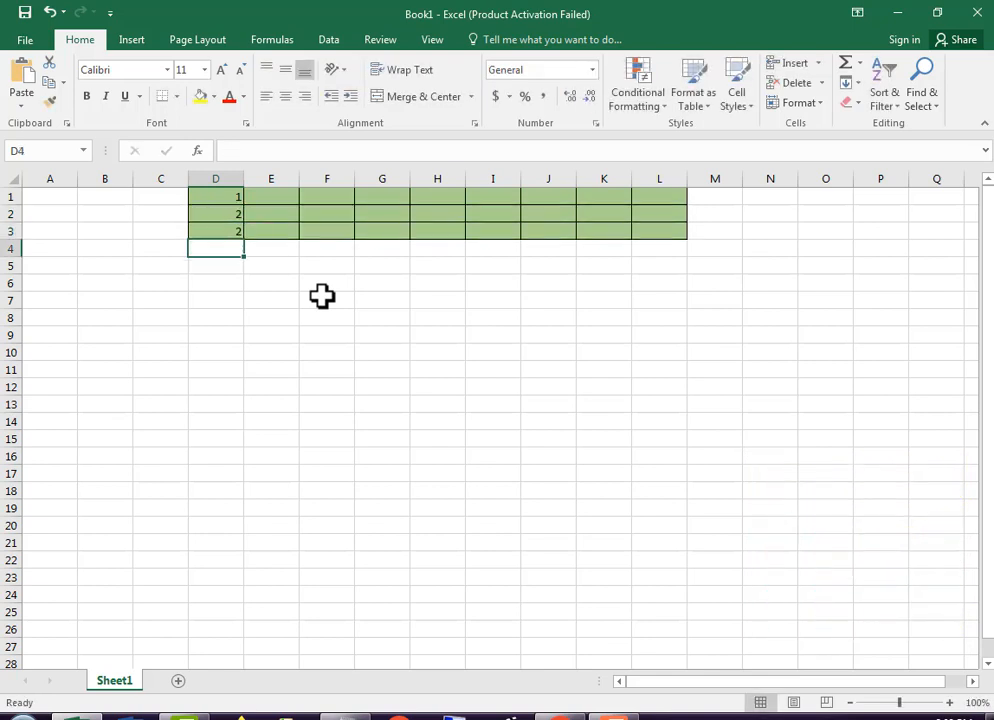
Continue testing the rule with numbers by entering 33, 12 and 1 in cells D4 to D6
{"action": "type", "text": "33"}
{"action": "key", "text": "Return"}
{"action": "type", "text": "1"}
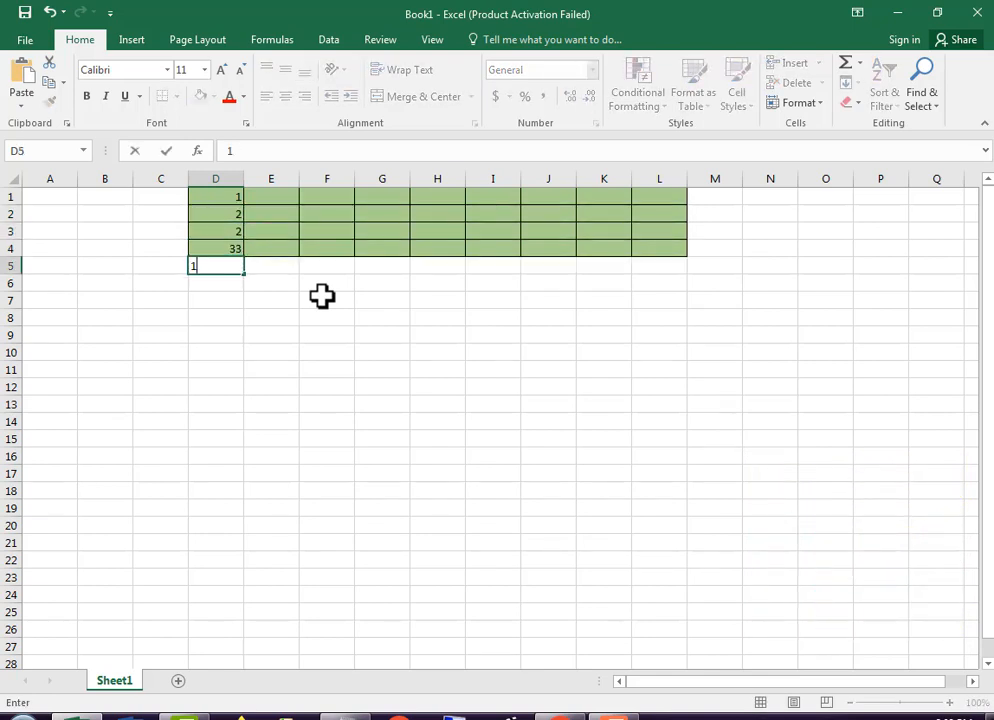
{"action": "type", "text": "2"}
{"action": "key", "text": "Return"}
{"action": "type", "text": "1"}
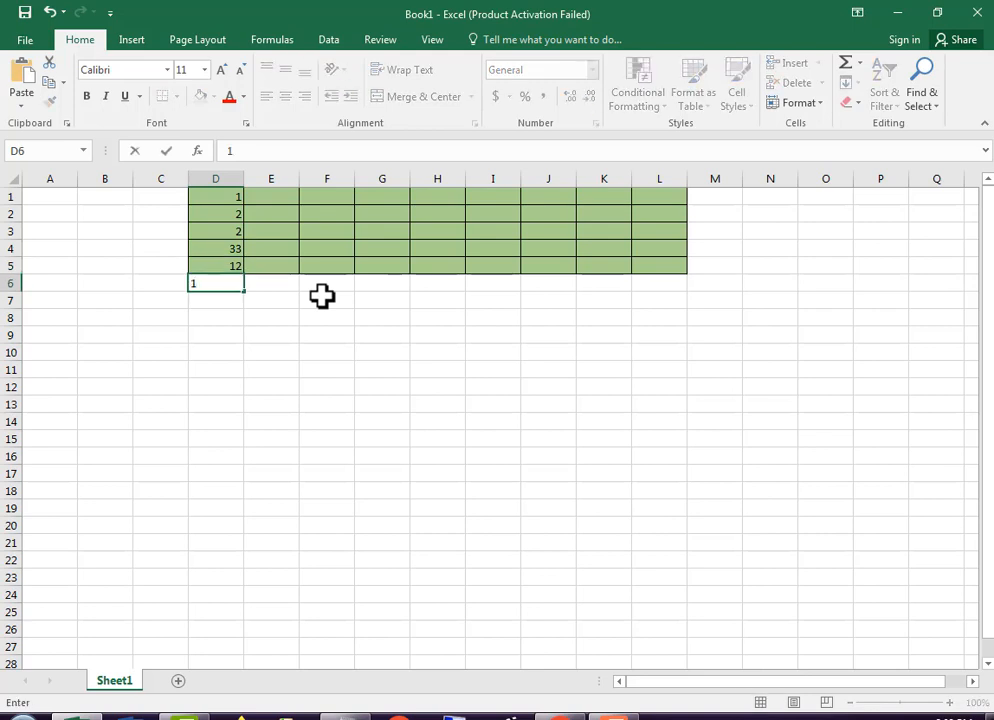
{"action": "key", "text": "Return"}
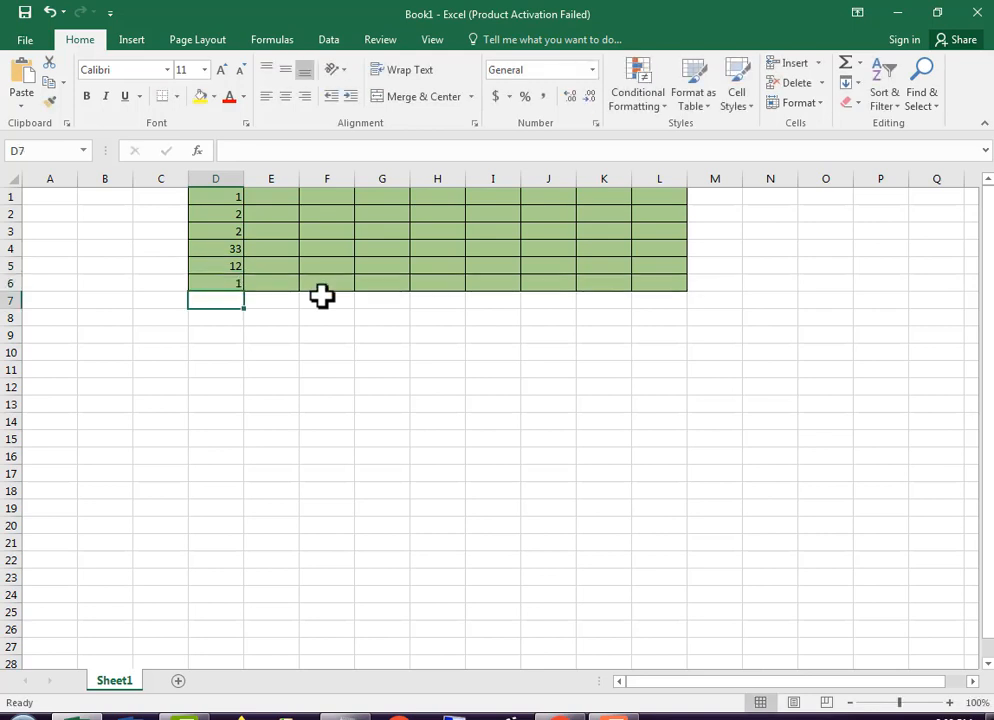
Test the rule with text by entering a capitalized first name in cell D7
{"action": "type", "text": "PU"}
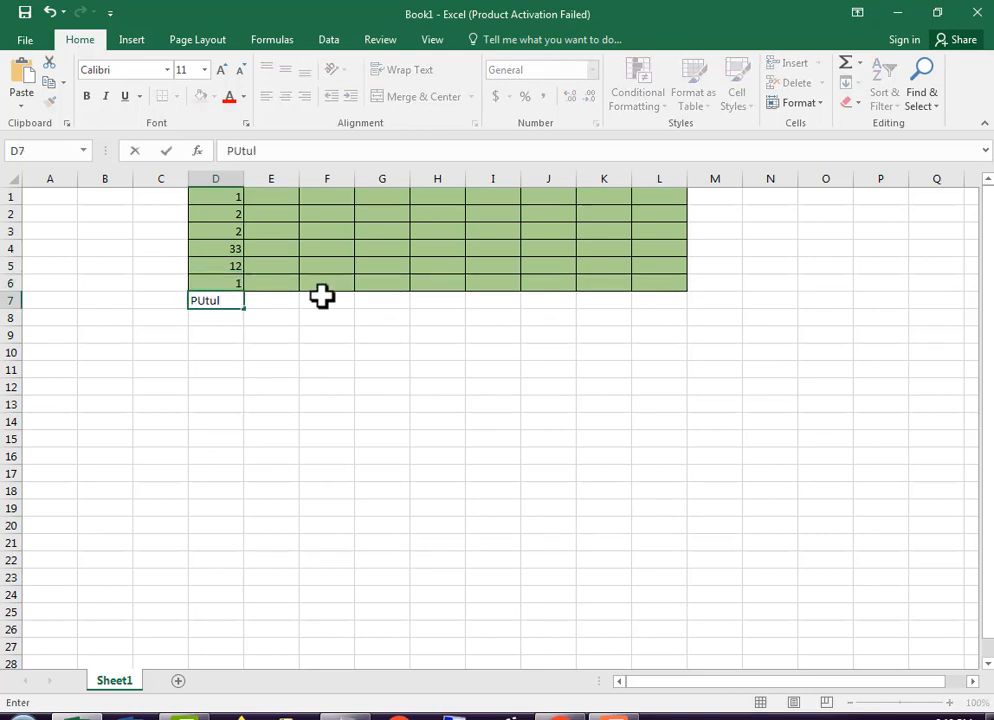
{"action": "type", "text": "tu"}
{"action": "key", "text": "BackSpace"}
{"action": "key", "text": "BackSpace"}
{"action": "key", "text": "BackSpace"}
{"action": "key", "text": "BackSpace"}
{"action": "type", "text": "l"}
{"action": "key", "text": "Return"}
Skip row 8, then enter "tech" in cell D9 and the same name in lowercase in D10
{"action": "key", "text": "Return"}
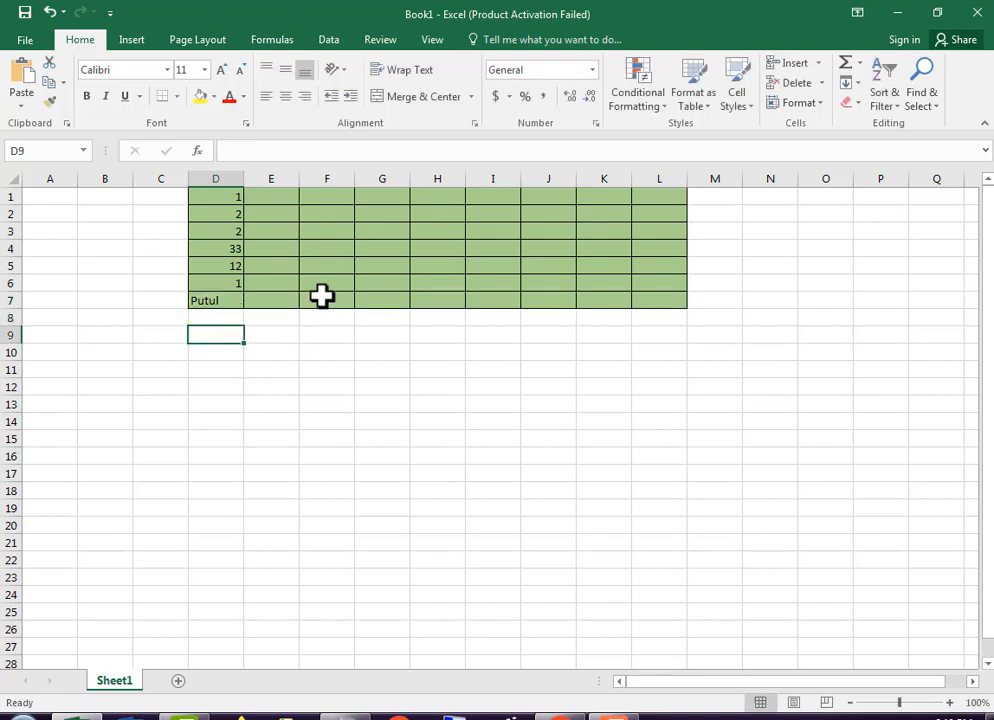
{"action": "type", "text": "tech"}
{"action": "key", "text": "Return"}
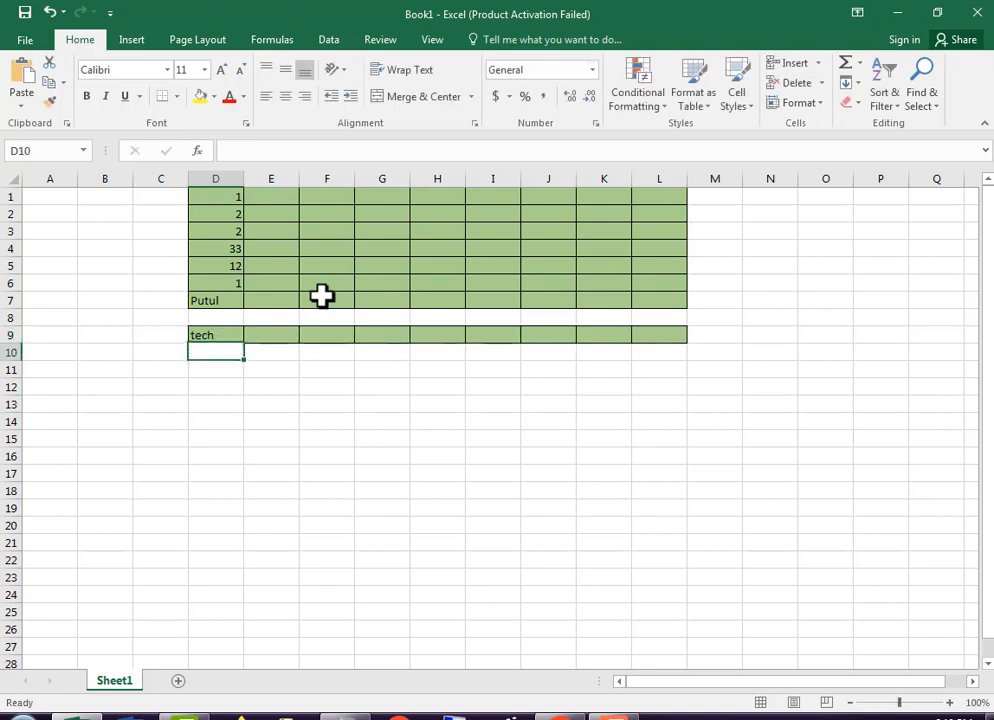
{"action": "type", "text": "putul"}
Leave row 11 empty and enter "help", "je;" and "dsfja" in cells D12 to D14
{"action": "key", "text": "Return"}
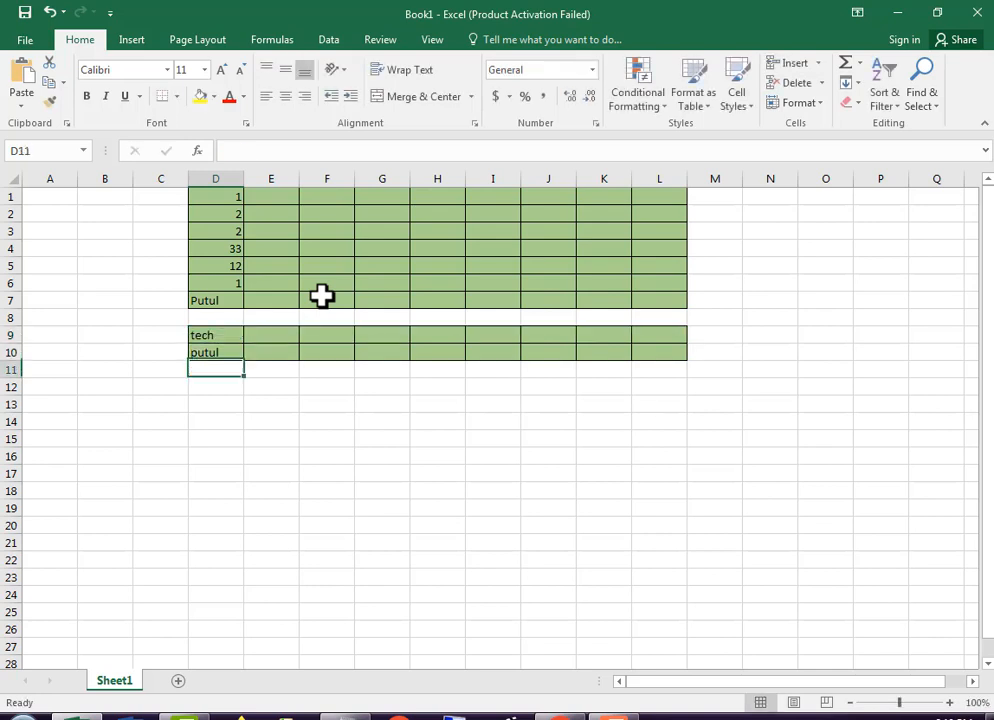
{"action": "key", "text": "Return"}
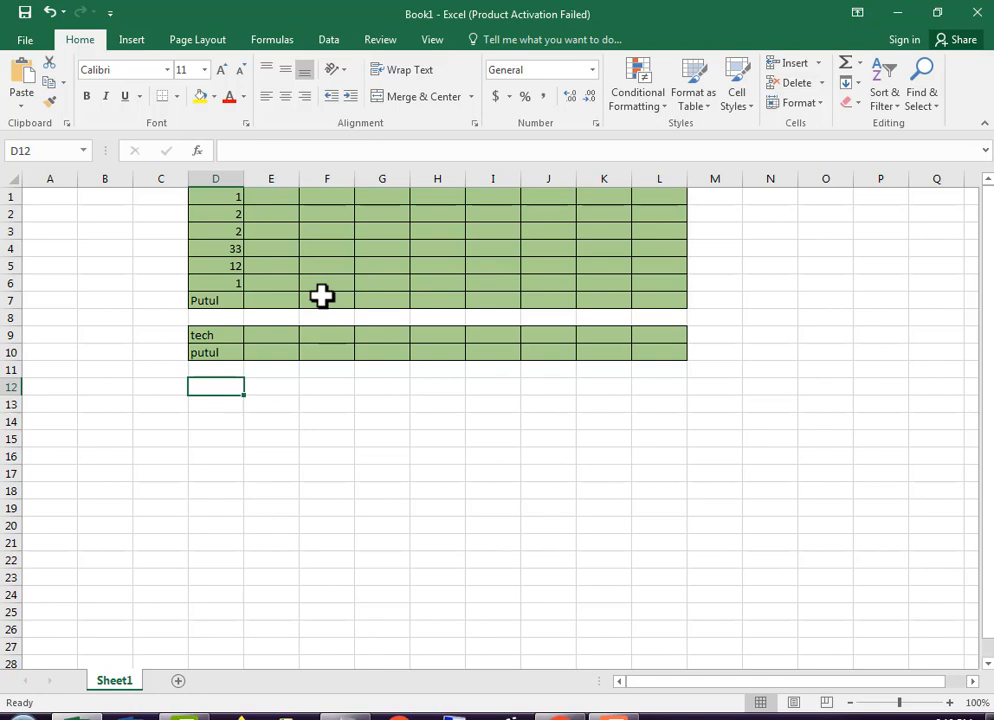
{"action": "type", "text": "help"}
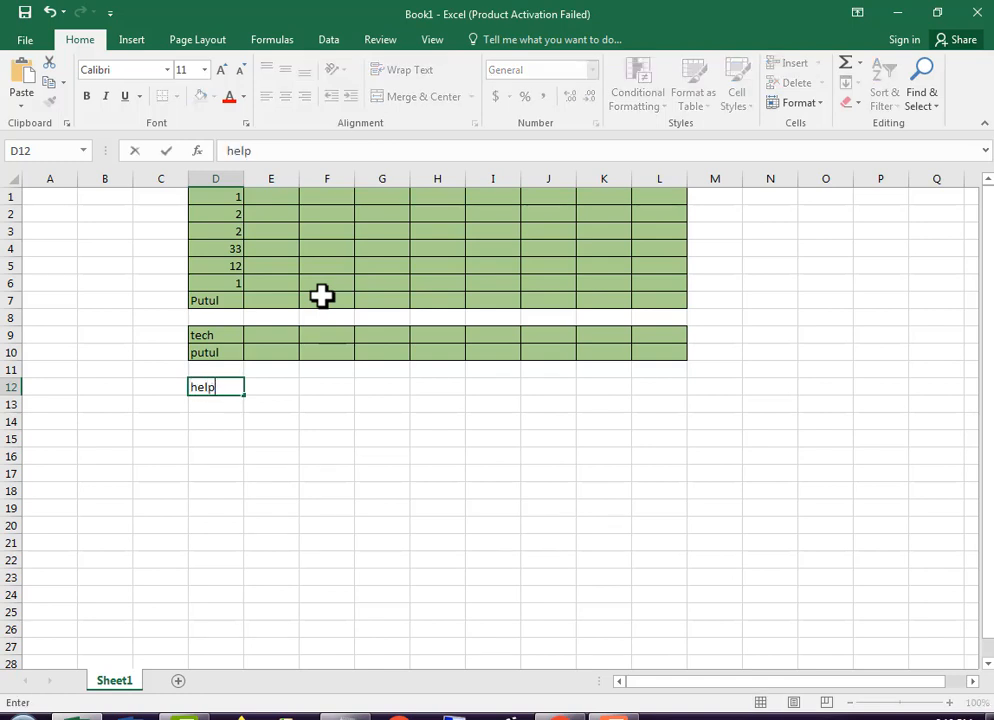
{"action": "key", "text": "Return"}
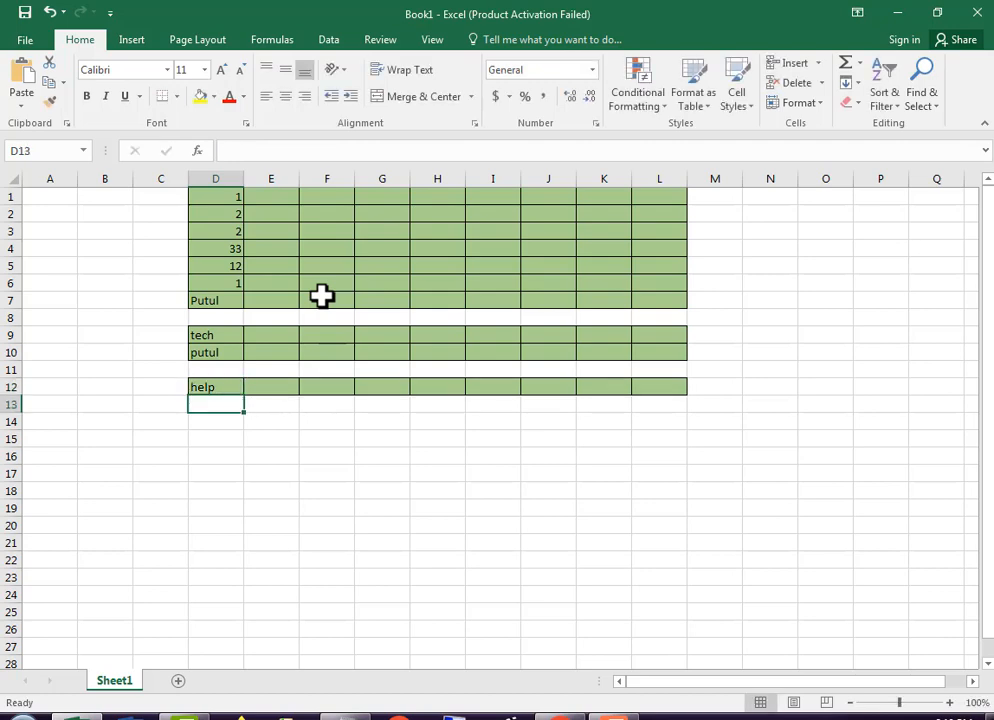
{"action": "type", "text": "je"}
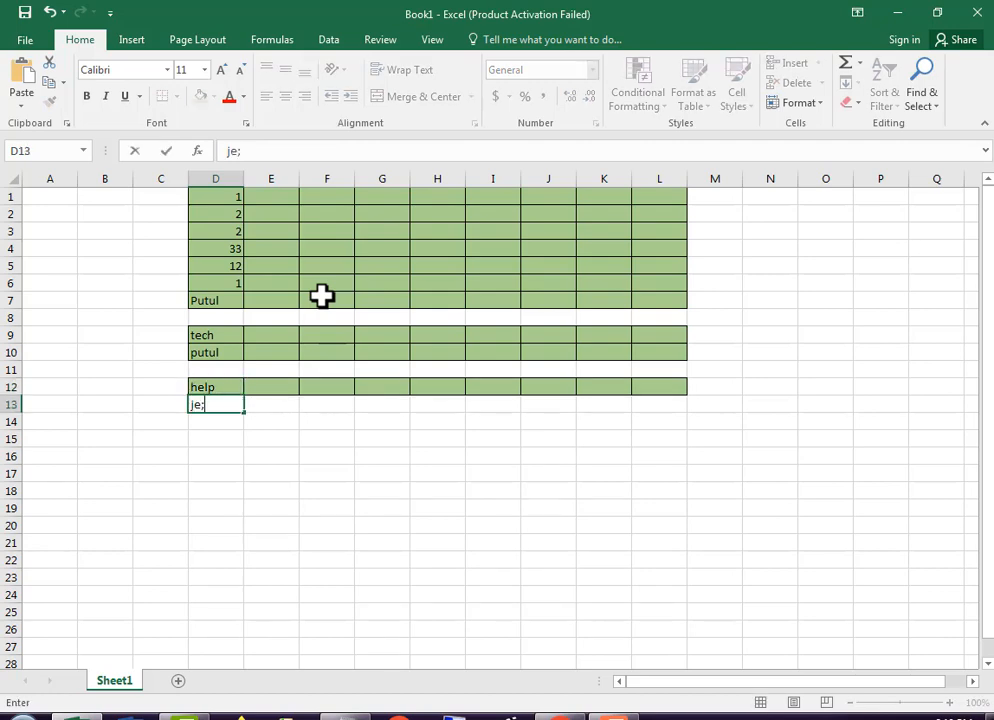
{"action": "type", "text": ";"}
{"action": "key", "text": "Return"}
{"action": "type", "text": "dsfja"}
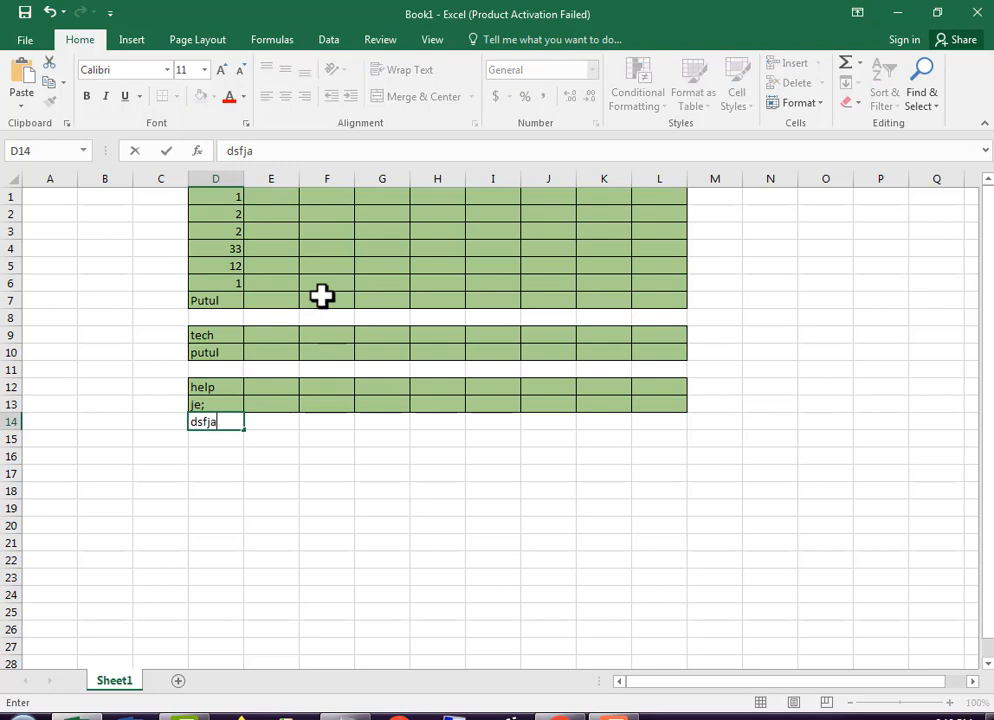
{"action": "key", "text": "Return"}
{"action": "key", "text": "Return"}
Leave rows 15 and 16 empty and enter "dfas" and "tu" in cells D17 and D18
{"action": "type", "text": "dfas"}
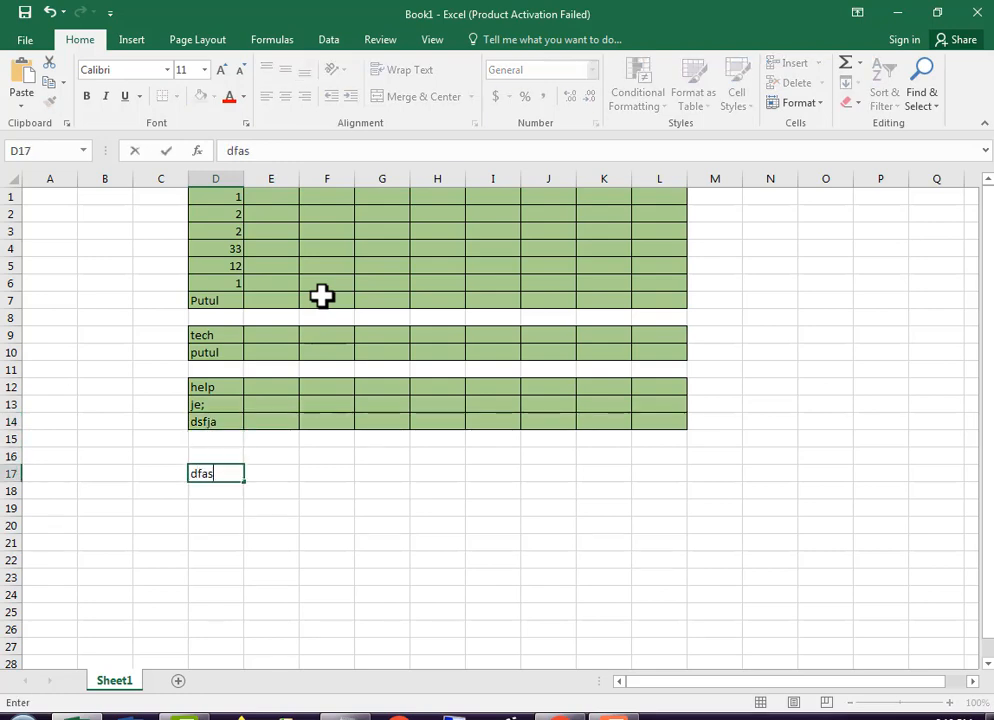
{"action": "key", "text": "Return"}
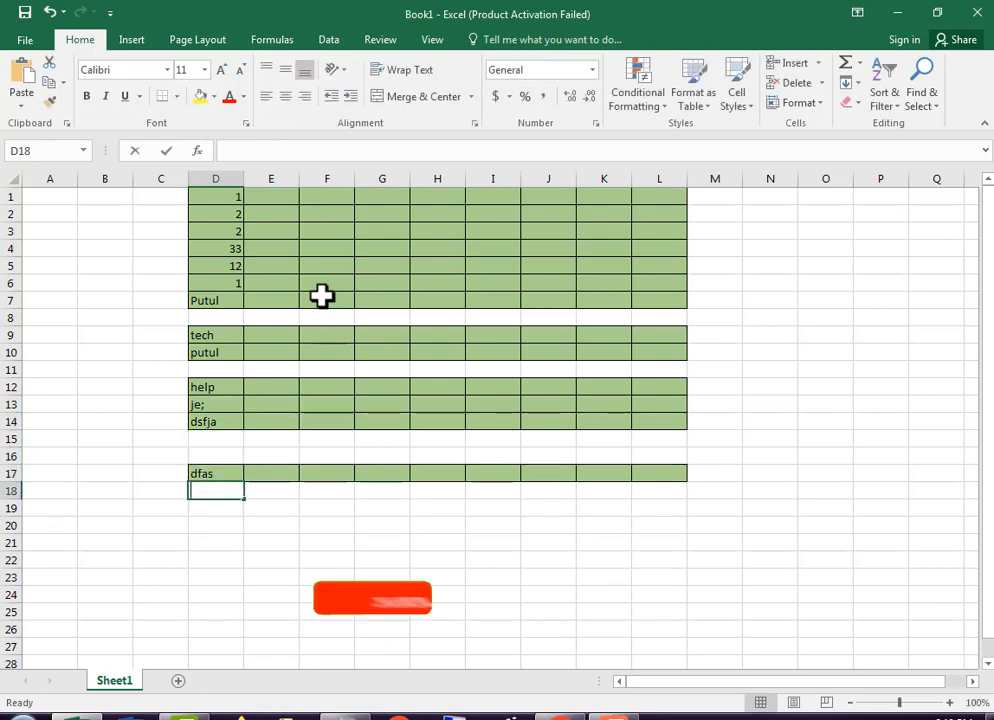
{"action": "type", "text": "tu"}
{"action": "key", "text": "Return"}
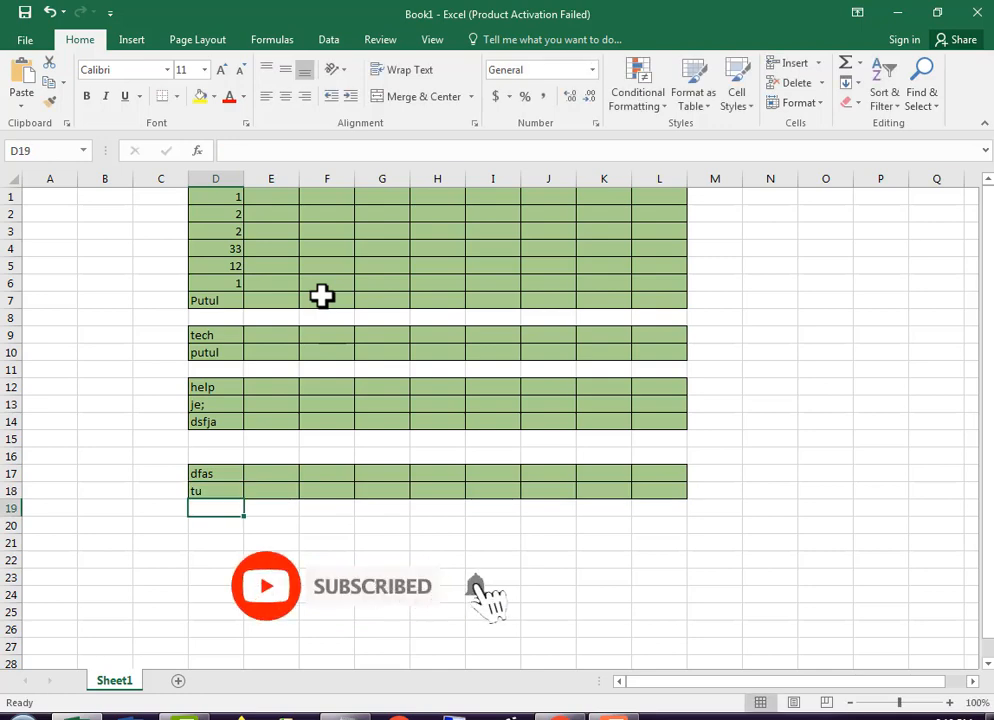